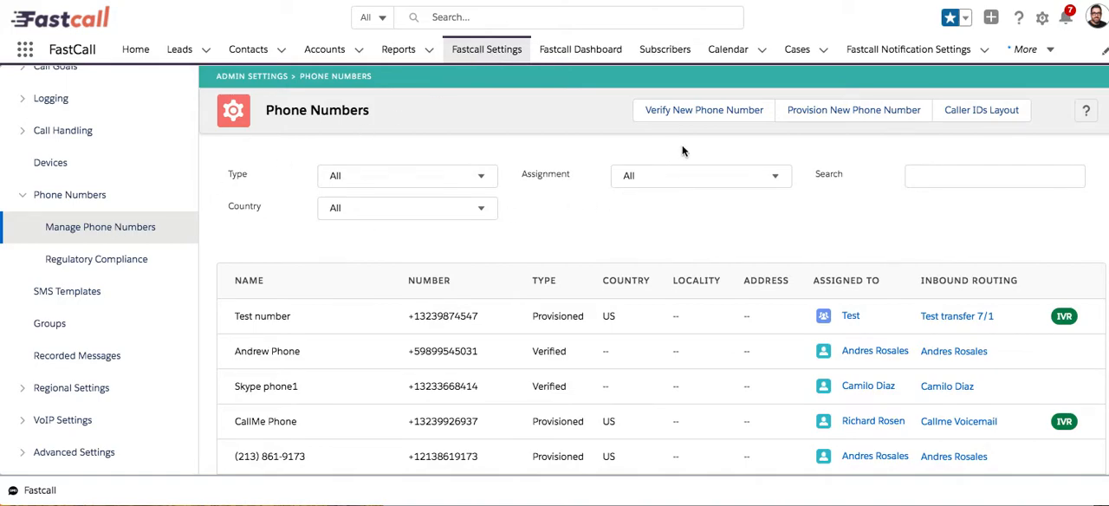
Start provisioning a new phone number and search the available United States numbers for area code 561.
{"action": "left_click", "coordinate": [846, 111]}
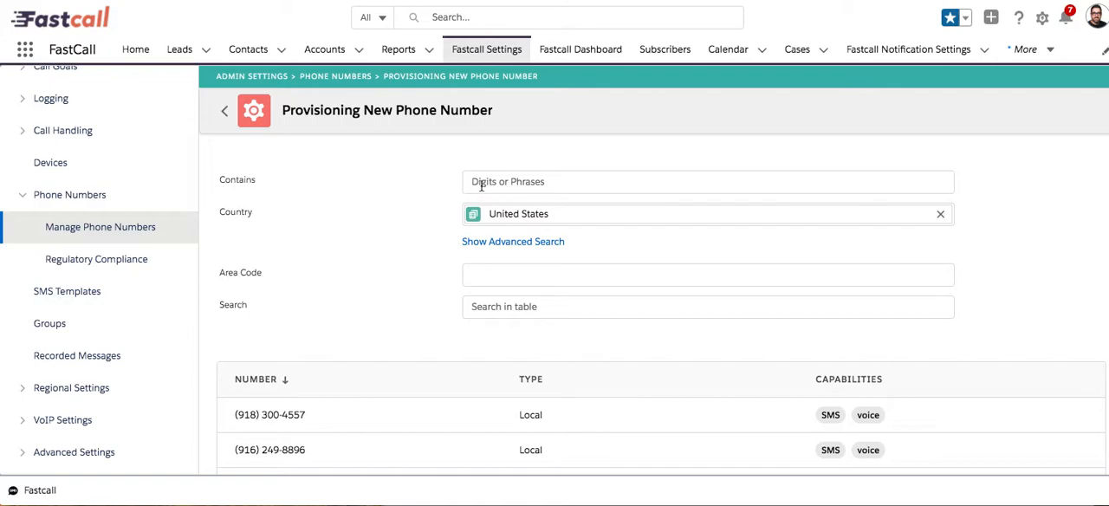
{"action": "left_click", "coordinate": [491, 276]}
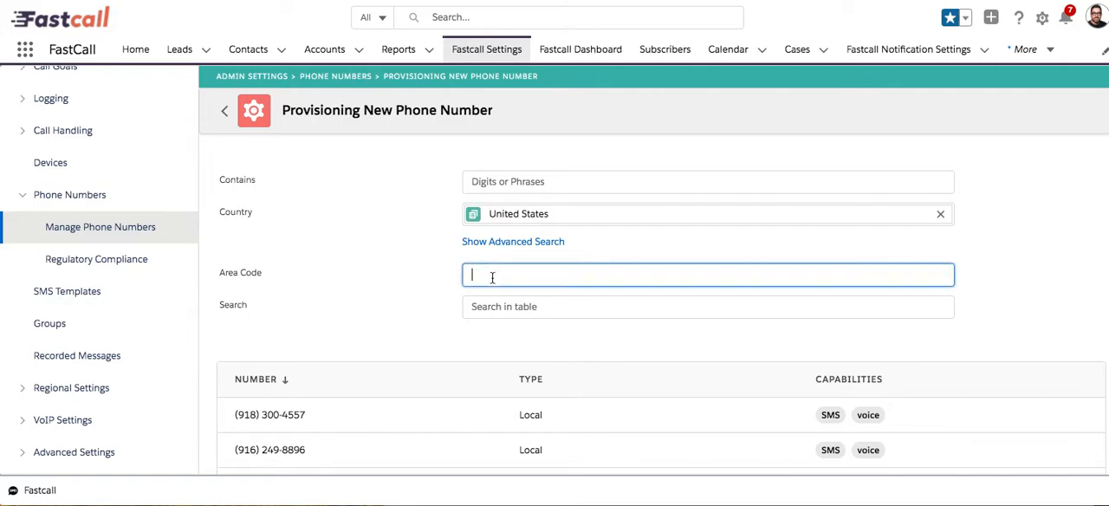
{"action": "type", "text": "561"}
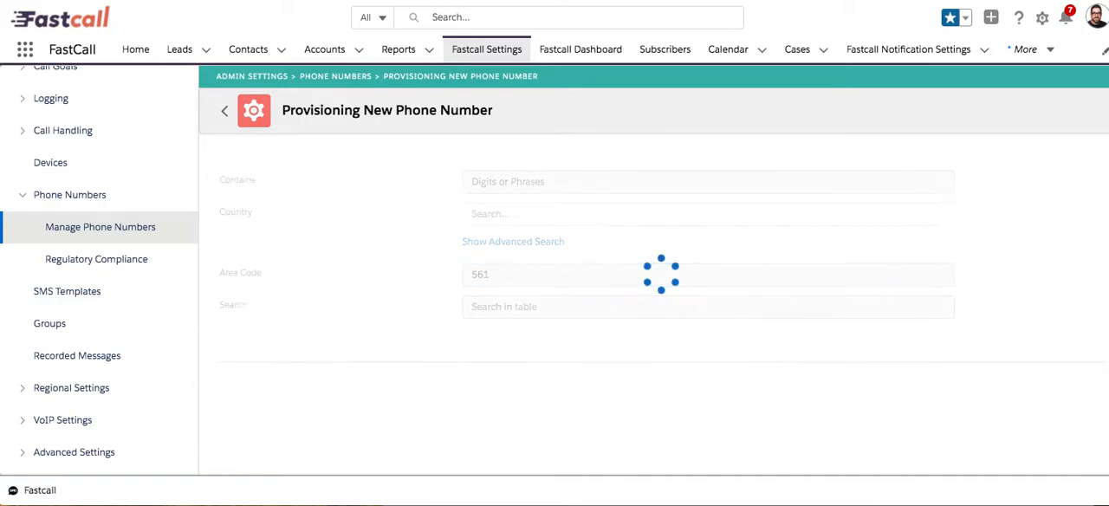
{"action": "scroll", "coordinate": [404, 271], "scroll_direction": "down", "scroll_amount": 2}
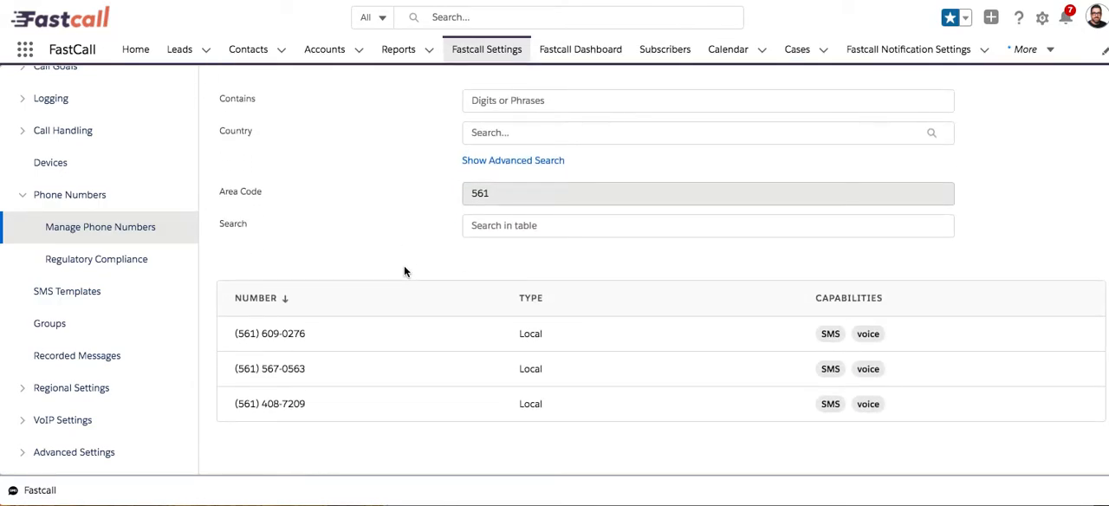
{"action": "scroll", "coordinate": [404, 271], "scroll_direction": "up", "scroll_amount": 2}
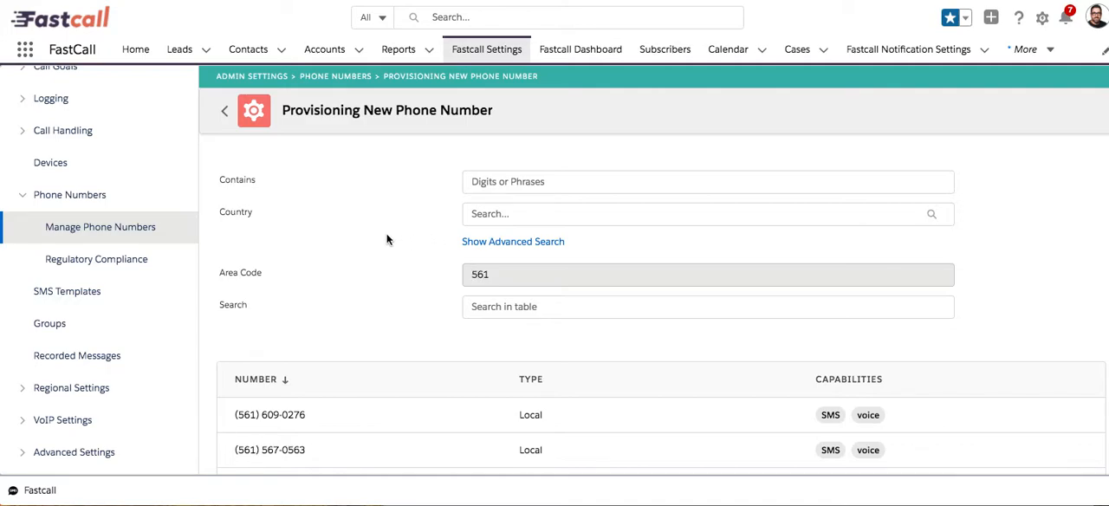
Return to the managed phone numbers and reopen new number provisioning to browse the unfiltered United States numbers and their types.
{"action": "left_click", "coordinate": [95, 227]}
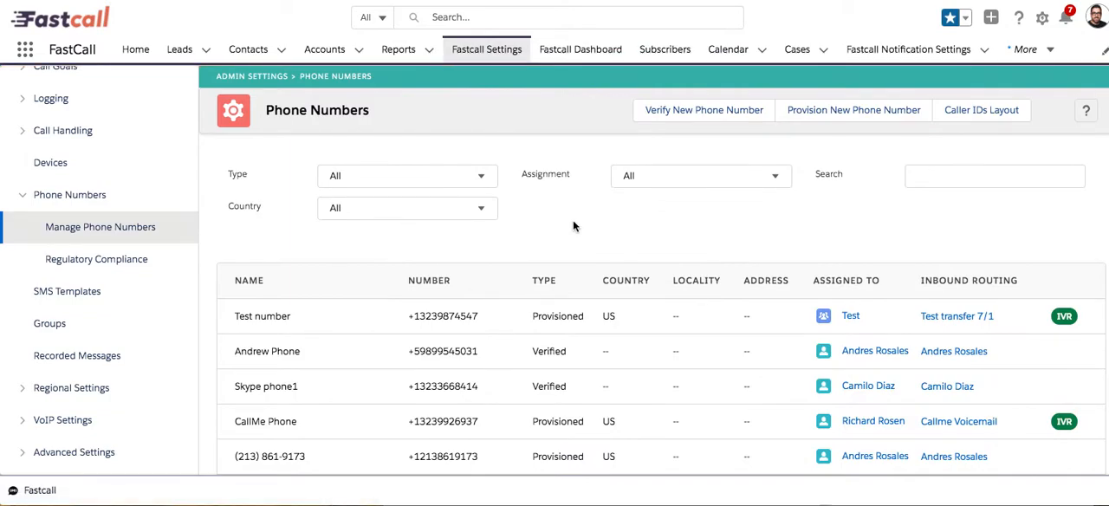
{"action": "left_click", "coordinate": [837, 109]}
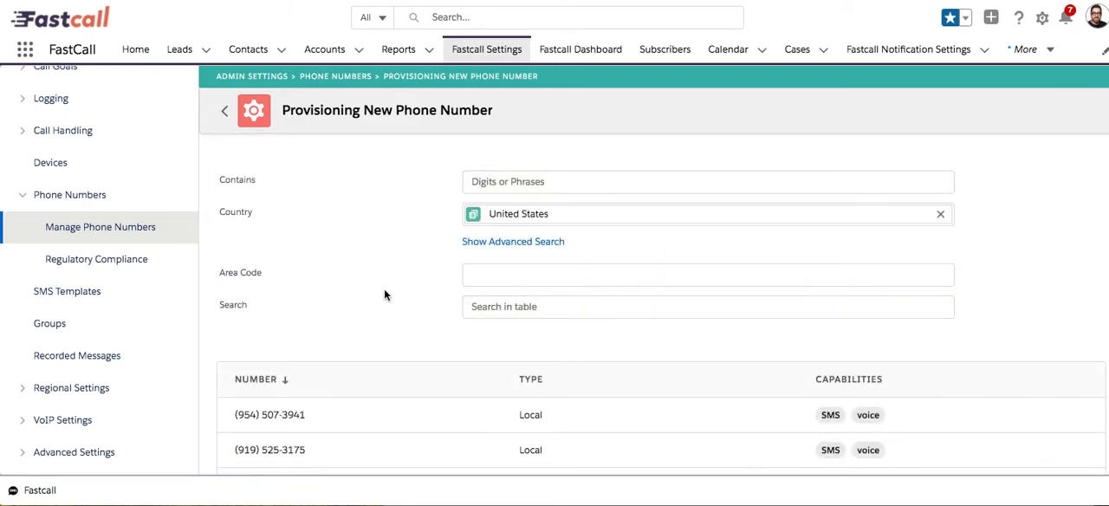
{"action": "scroll", "coordinate": [401, 306], "scroll_direction": "down", "scroll_amount": 1}
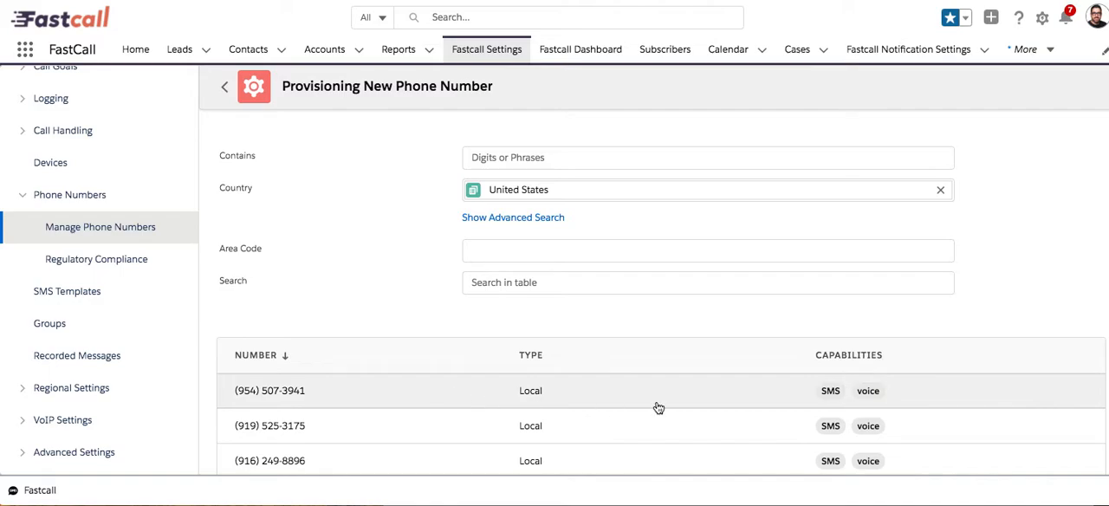
{"action": "scroll", "coordinate": [673, 403], "scroll_direction": "down", "scroll_amount": 3}
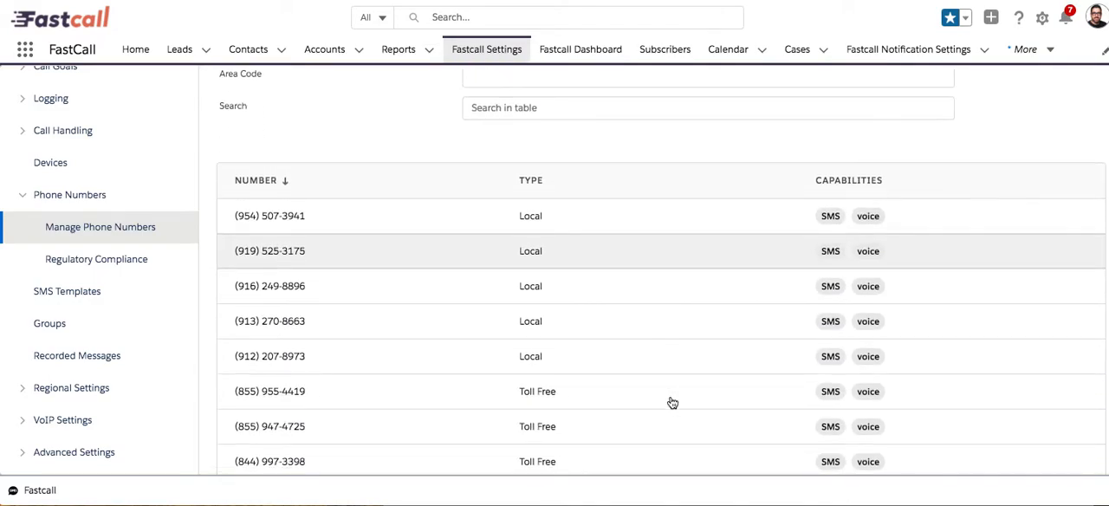
{"action": "scroll", "coordinate": [673, 403], "scroll_direction": "up", "scroll_amount": 3}
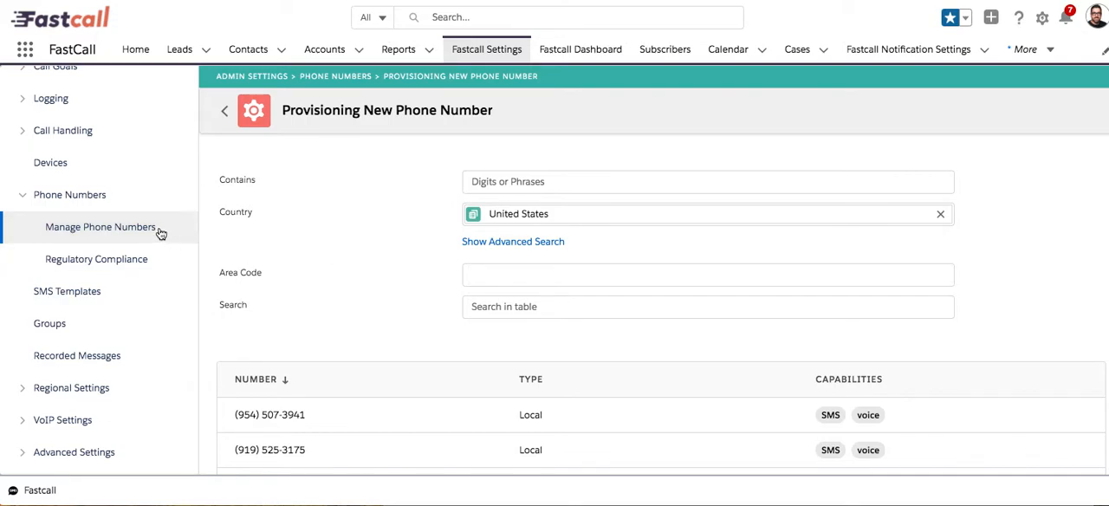
Open Import VoIP Numbers in the VoIP settings and start importing the numbers from the Twilio sub-account.
{"action": "scroll", "coordinate": [159, 233], "scroll_direction": "down", "scroll_amount": 1}
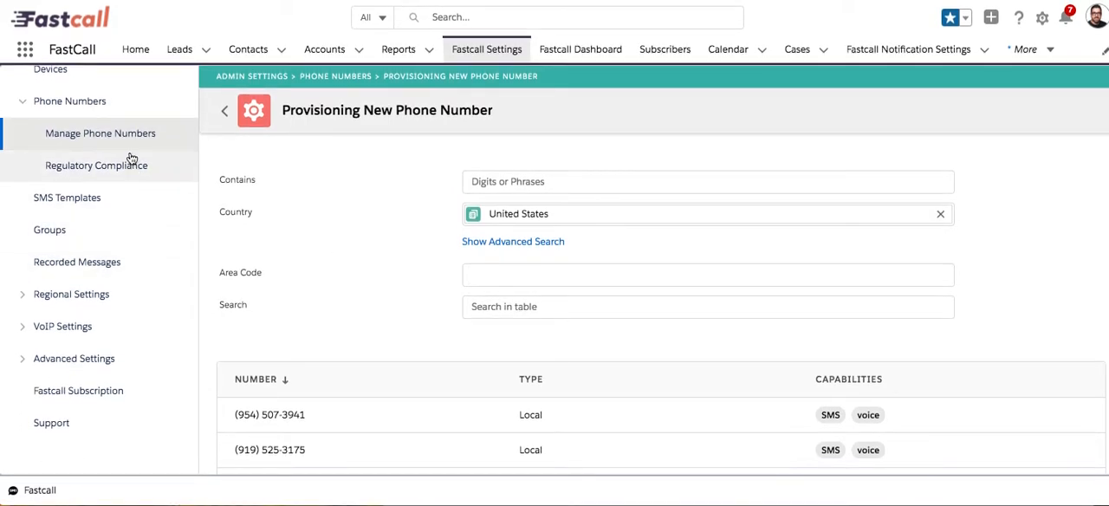
{"action": "left_click", "coordinate": [76, 330]}
{"action": "left_click", "coordinate": [75, 426]}
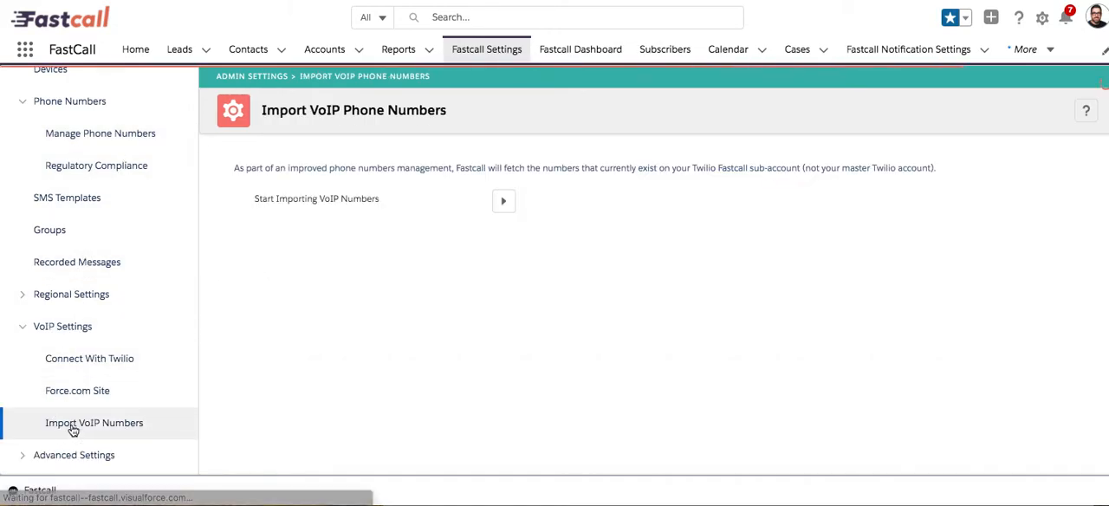
{"action": "left_click", "coordinate": [504, 202]}
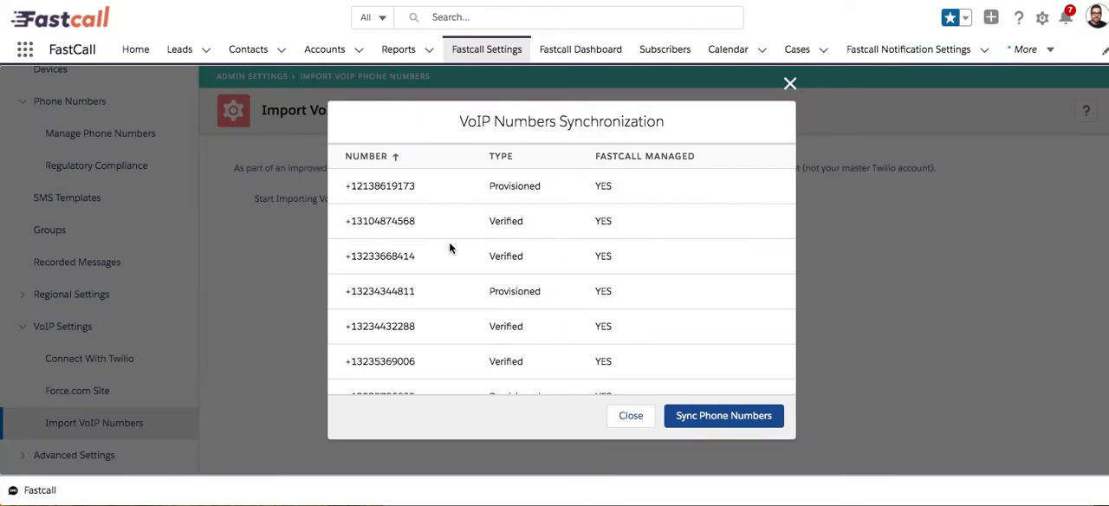
Review the numbers in the VoIP Numbers Synchronization list and sync them.
{"action": "scroll", "coordinate": [449, 247], "scroll_direction": "down", "scroll_amount": 5}
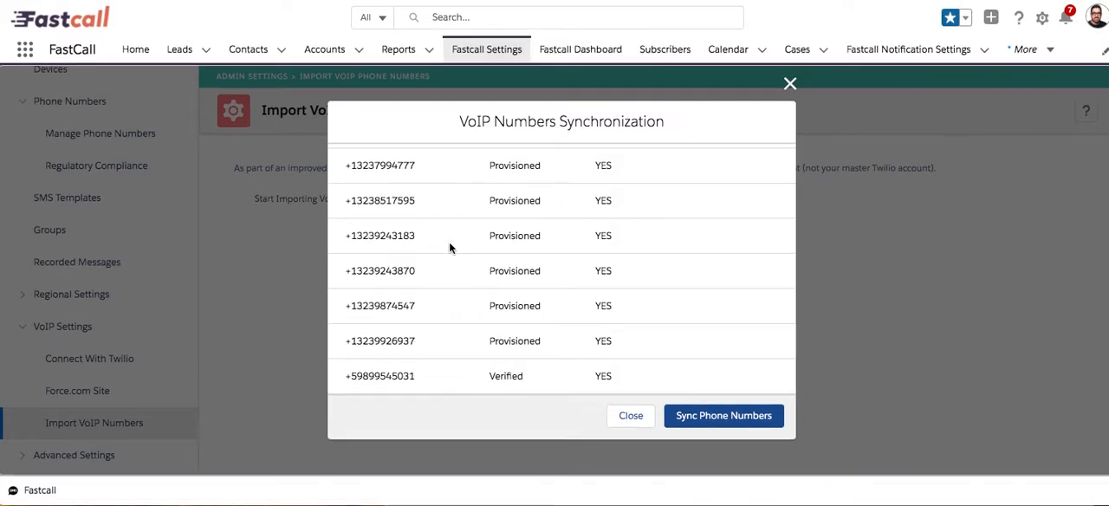
{"action": "scroll", "coordinate": [449, 247], "scroll_direction": "up", "scroll_amount": 5}
{"action": "scroll", "coordinate": [449, 247], "scroll_direction": "down", "scroll_amount": 5}
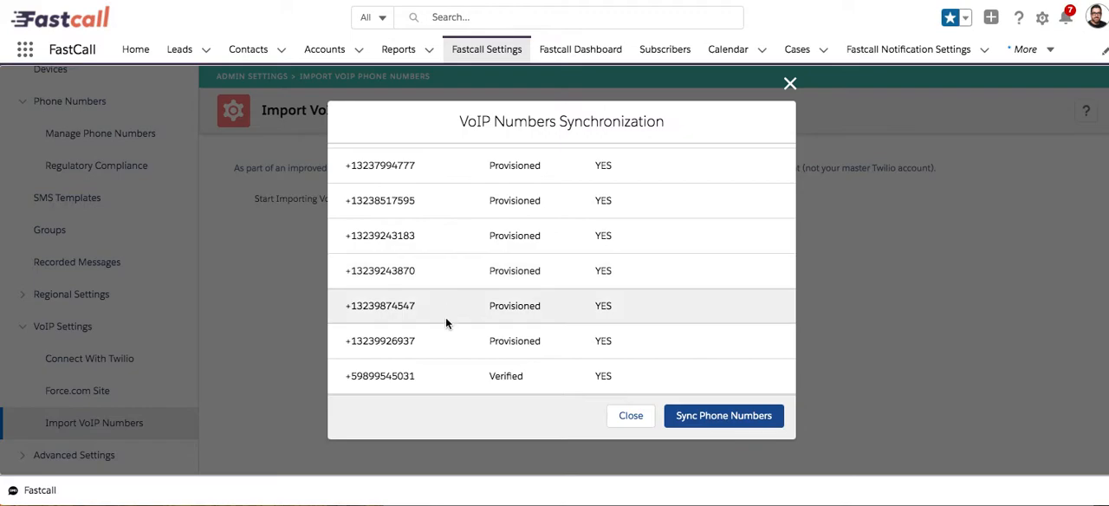
{"action": "scroll", "coordinate": [445, 320], "scroll_direction": "up", "scroll_amount": 5}
{"action": "scroll", "coordinate": [446, 321], "scroll_direction": "down", "scroll_amount": 5}
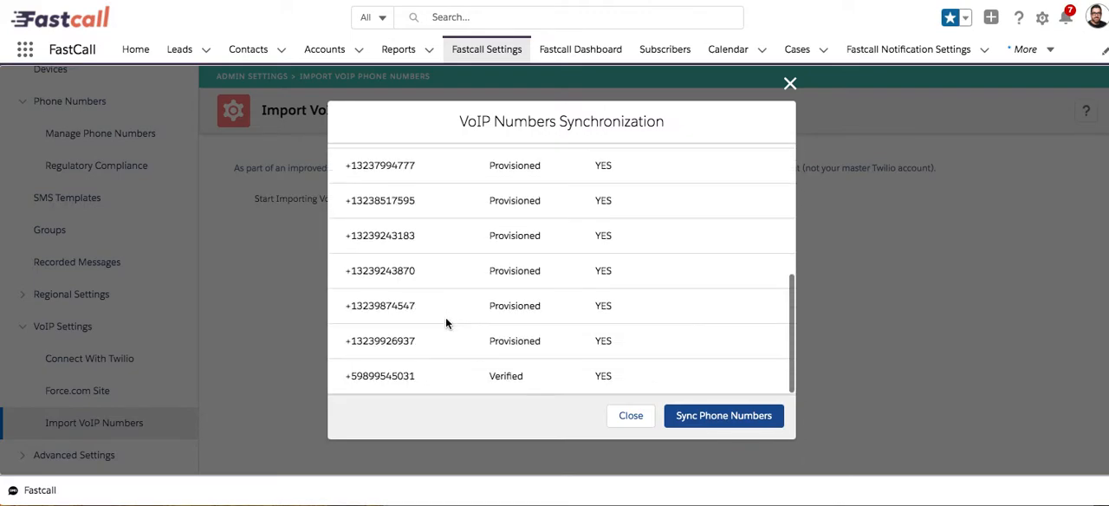
{"action": "scroll", "coordinate": [447, 320], "scroll_direction": "up", "scroll_amount": 5}
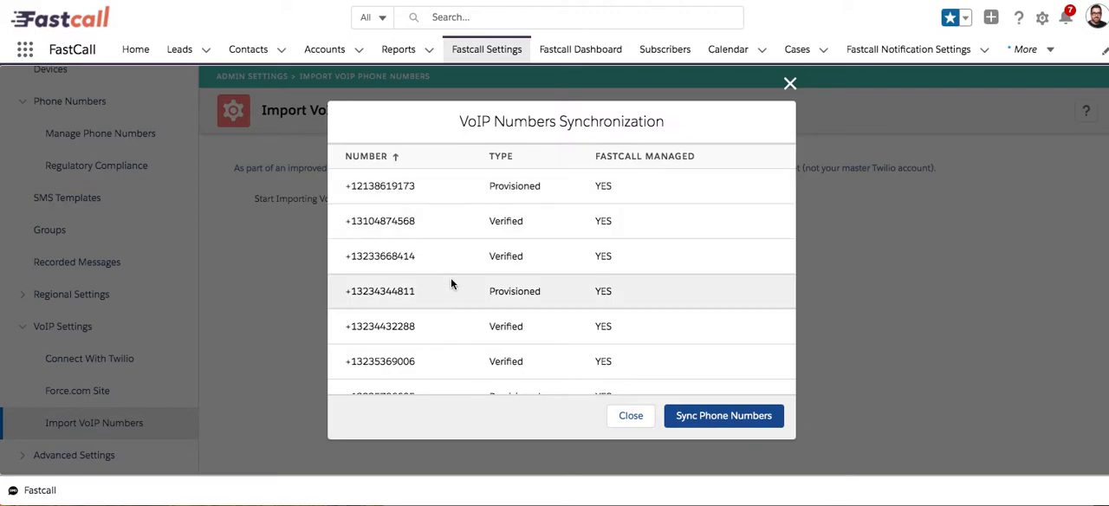
{"action": "scroll", "coordinate": [451, 297], "scroll_direction": "down", "scroll_amount": 6}
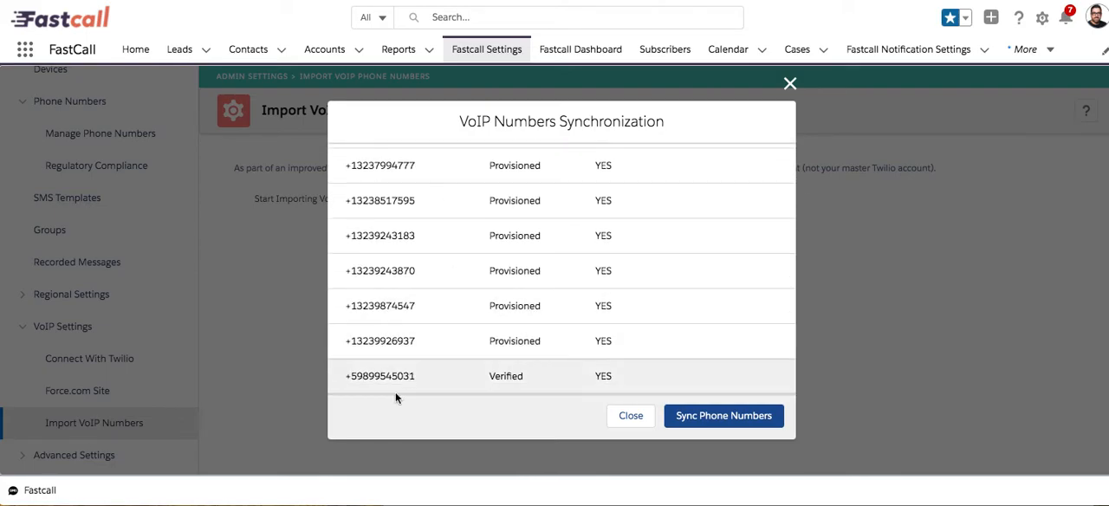
{"action": "left_click", "coordinate": [721, 415]}
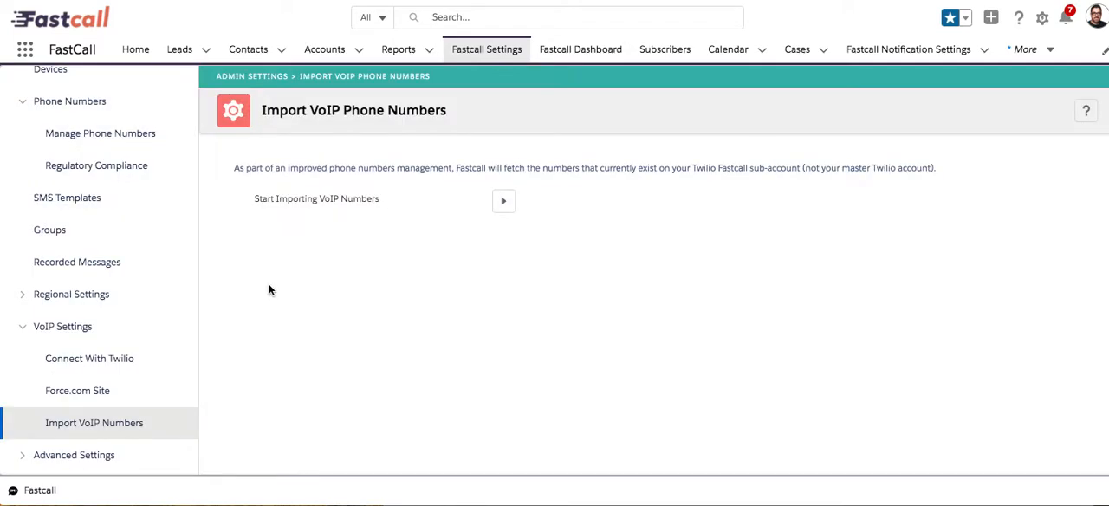
Go back to Manage Phone Numbers and look through the list of provisioned and verified numbers.
{"action": "scroll", "coordinate": [52, 190], "scroll_direction": "up", "scroll_amount": 1}
{"action": "left_click", "coordinate": [74, 162]}
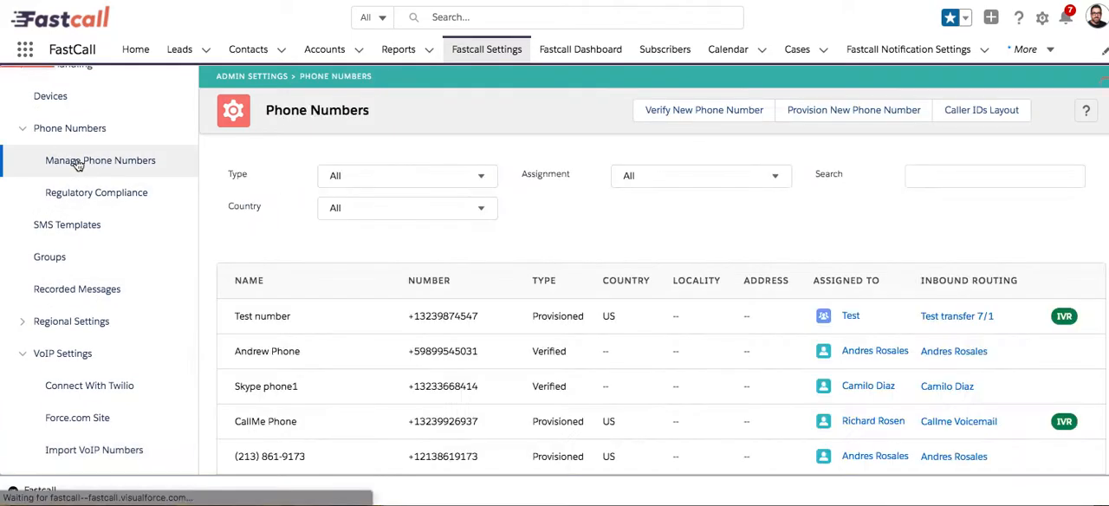
{"action": "scroll", "coordinate": [384, 337], "scroll_direction": "down", "scroll_amount": 5}
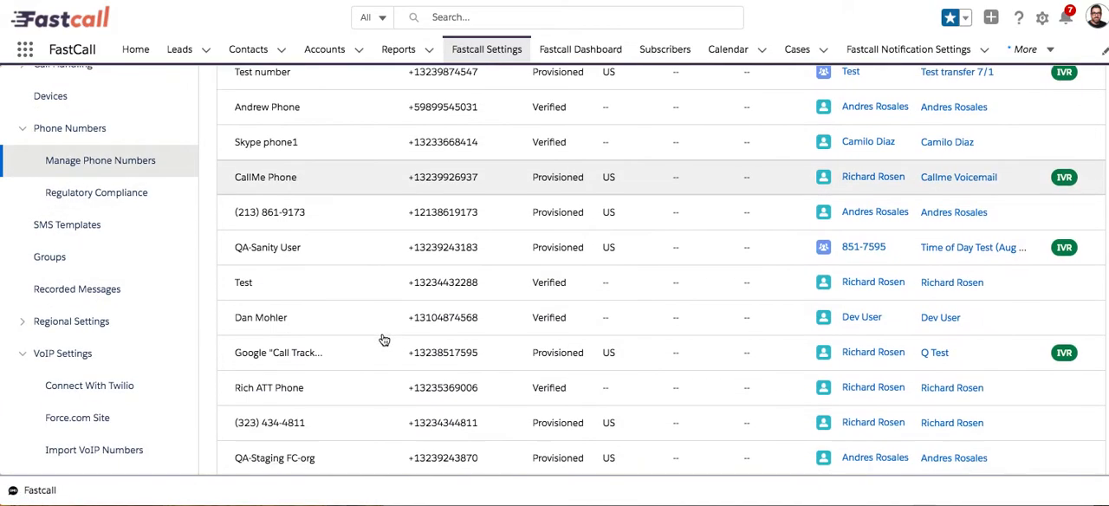
{"action": "scroll", "coordinate": [384, 340], "scroll_direction": "up", "scroll_amount": 5}
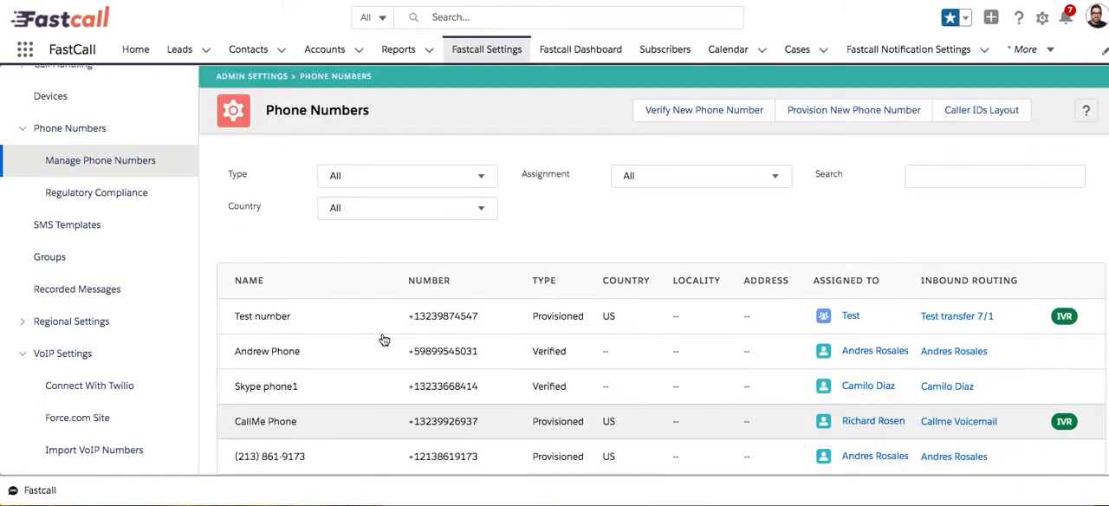
{"action": "scroll", "coordinate": [384, 339], "scroll_direction": "down", "scroll_amount": 5}
{"action": "scroll", "coordinate": [384, 337], "scroll_direction": "up", "scroll_amount": 5}
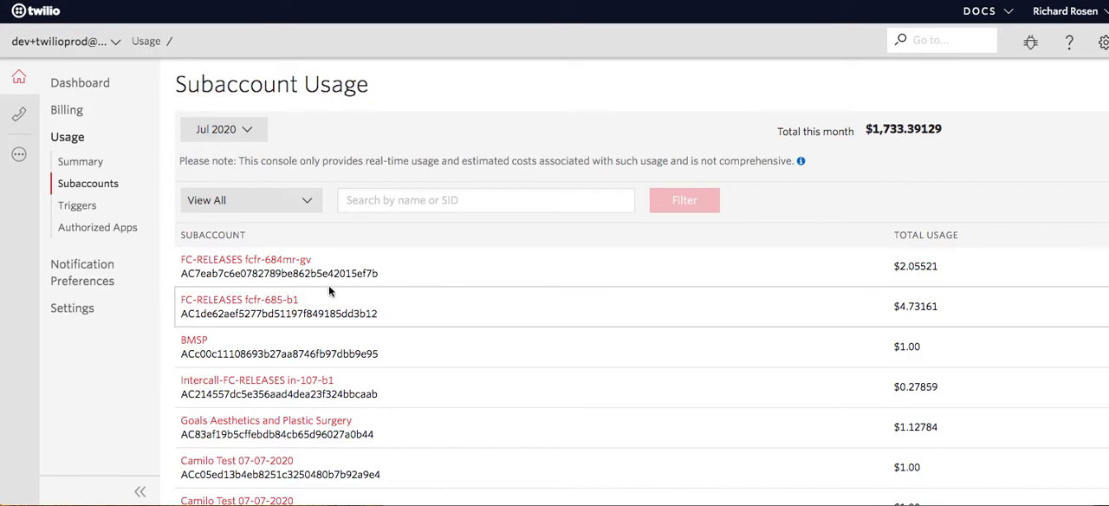
In the Twilio console, open the usage of subaccount FC-RELEASES fcfr-684mr-gv and expand its Phone Numbers and Programmable Voice details.
{"action": "left_click", "coordinate": [234, 264]}
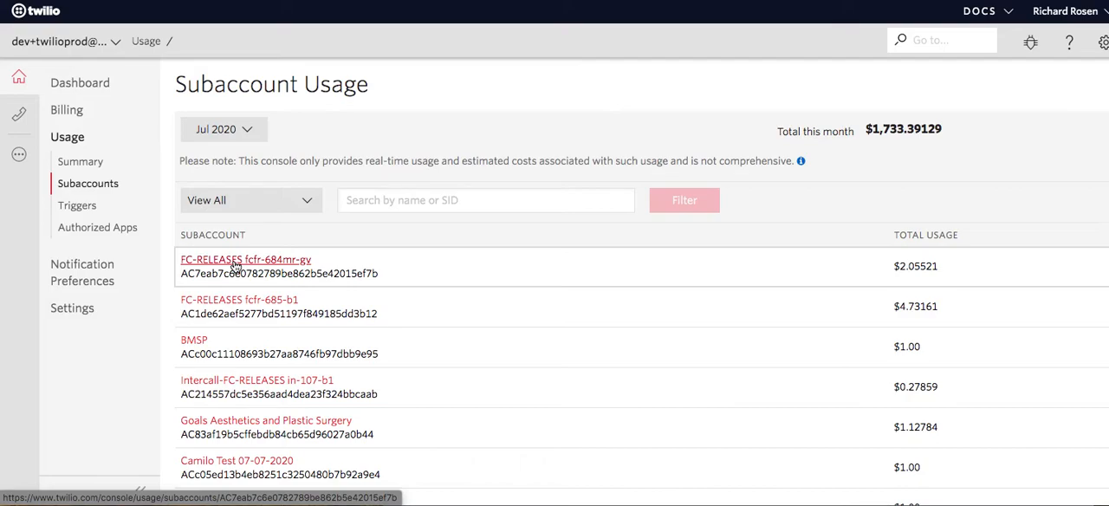
{"action": "left_click", "coordinate": [234, 260]}
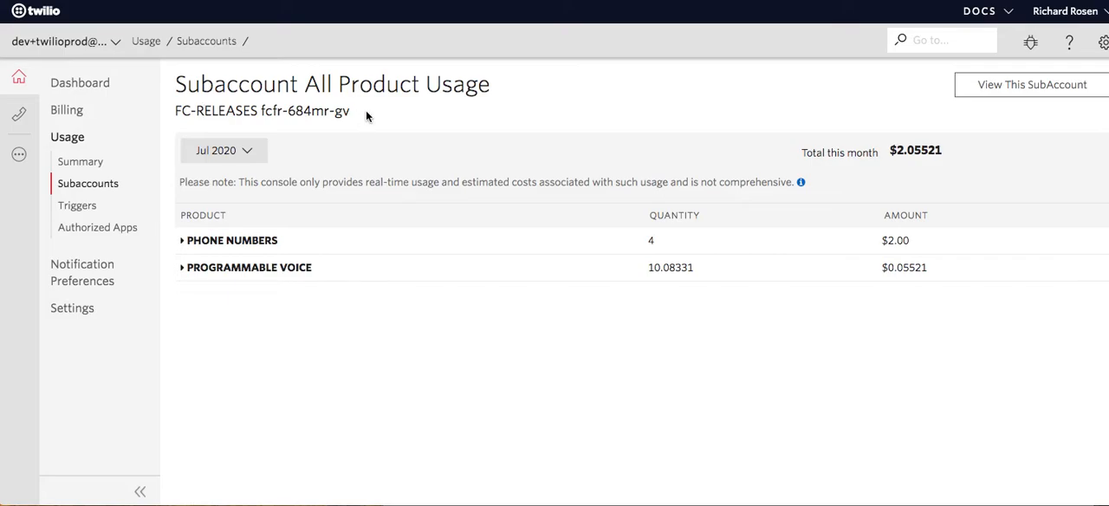
{"action": "left_click", "coordinate": [184, 243]}
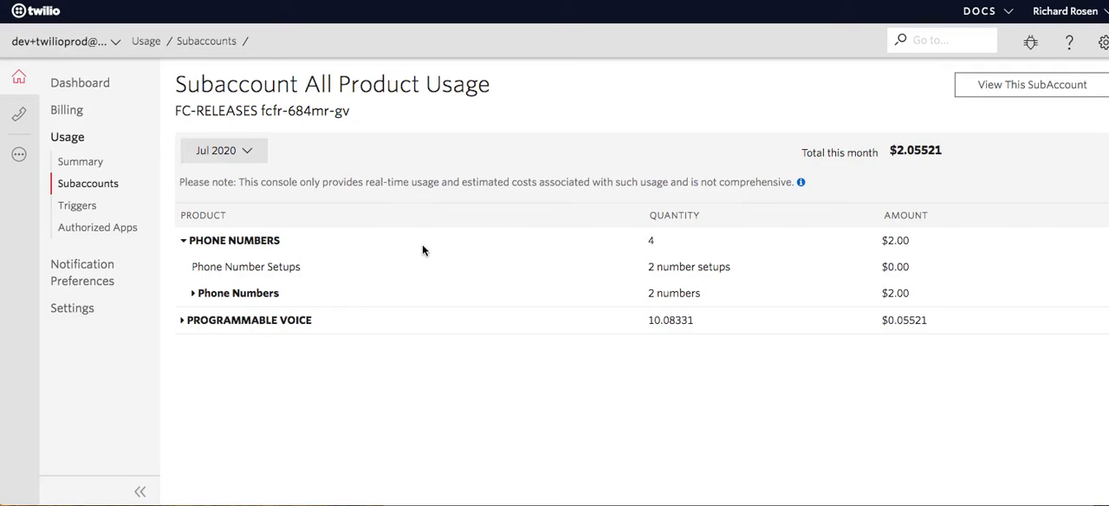
{"action": "left_click", "coordinate": [184, 323]}
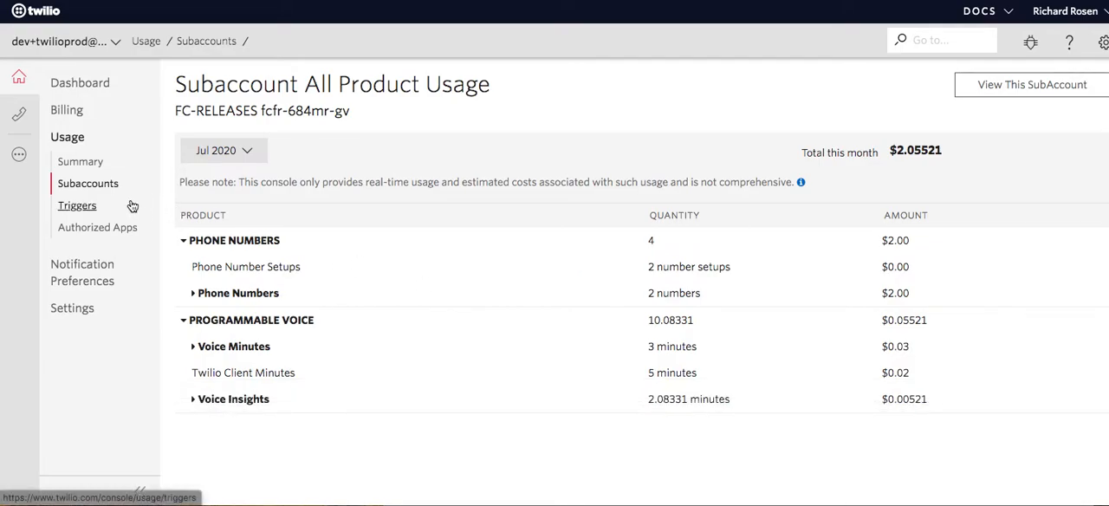
Go to Twilio's Phone Numbers product and open a new Port a Number request under Port & Host.
{"action": "left_click", "coordinate": [20, 155]}
{"action": "scroll", "coordinate": [79, 242], "scroll_direction": "down", "scroll_amount": 1}
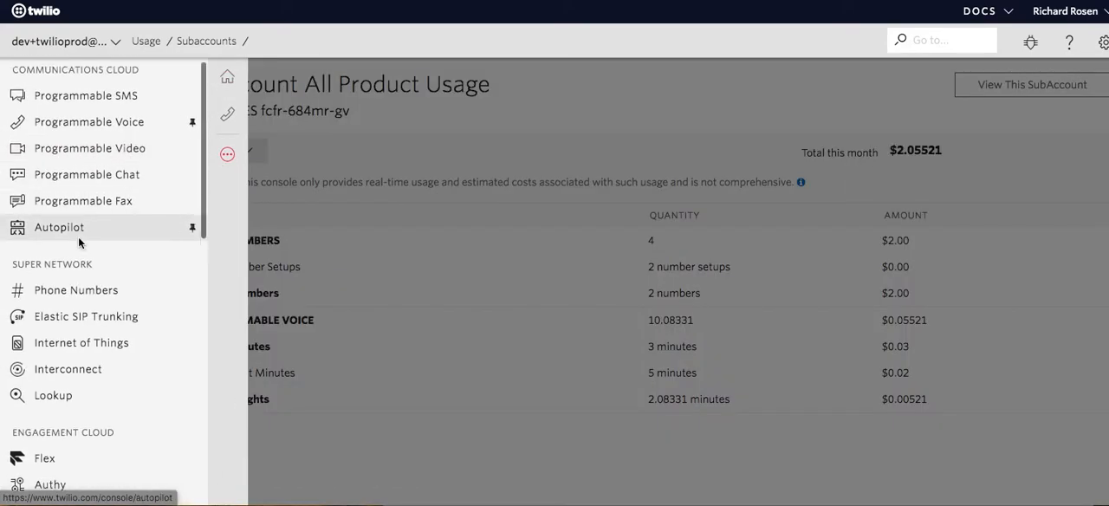
{"action": "left_click", "coordinate": [75, 256]}
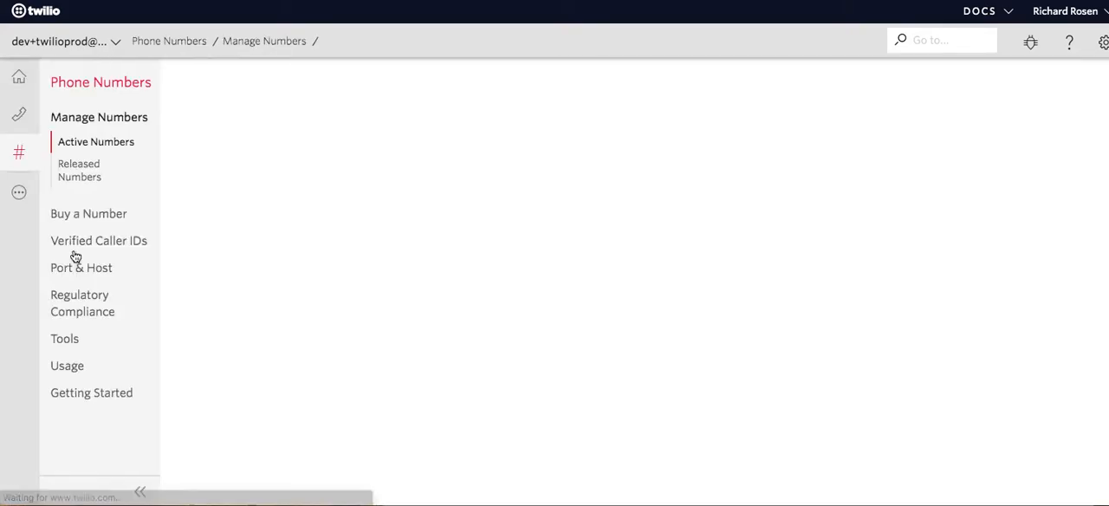
{"action": "left_click", "coordinate": [76, 273]}
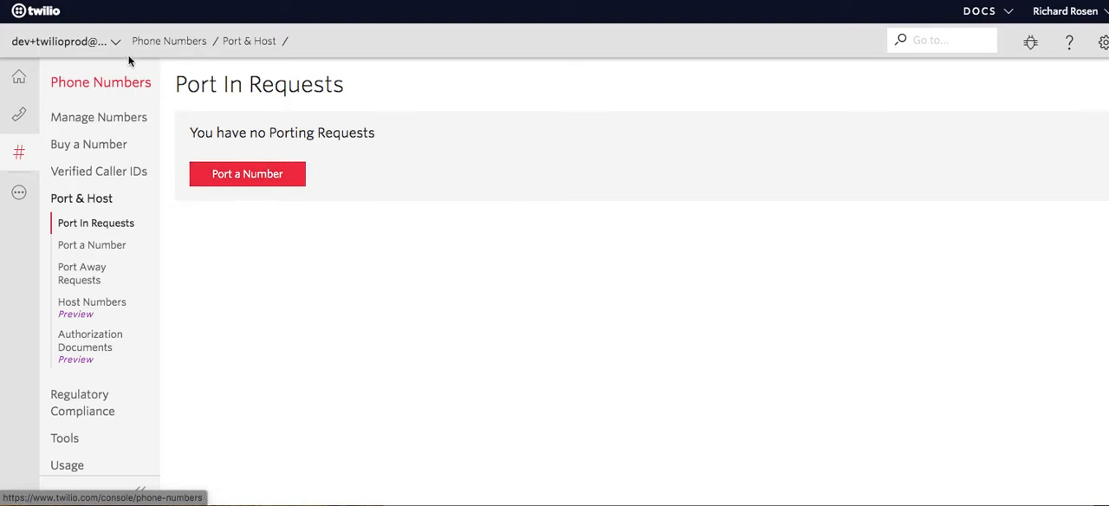
{"action": "left_click", "coordinate": [257, 179]}
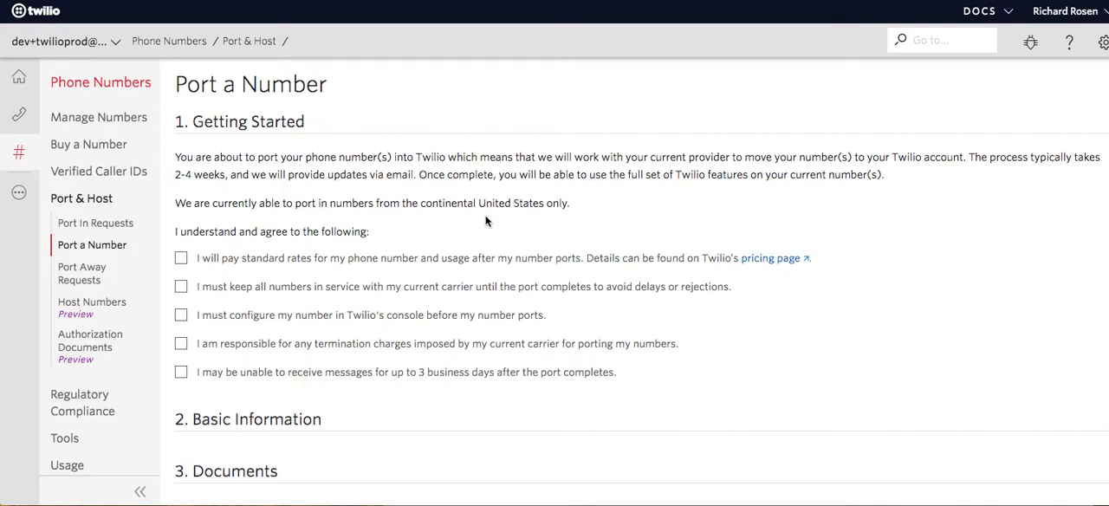
Agree to all five porting conditions in the Getting Started section of the port request.
{"action": "scroll", "coordinate": [417, 223], "scroll_direction": "down", "scroll_amount": 1}
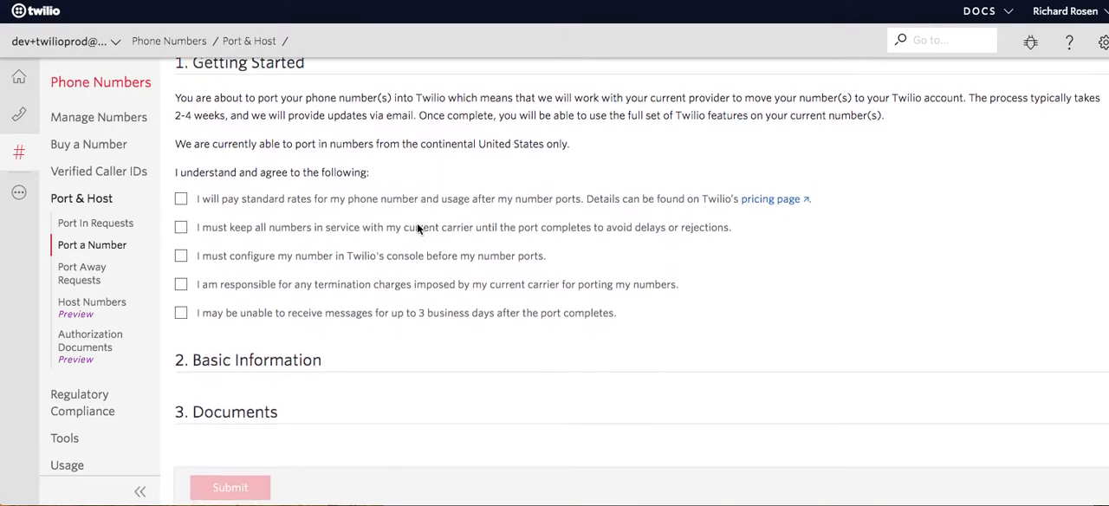
{"action": "left_click", "coordinate": [180, 196]}
{"action": "left_click", "coordinate": [180, 224]}
{"action": "left_click", "coordinate": [180, 253]}
{"action": "left_click", "coordinate": [180, 281]}
{"action": "left_click", "coordinate": [181, 309]}
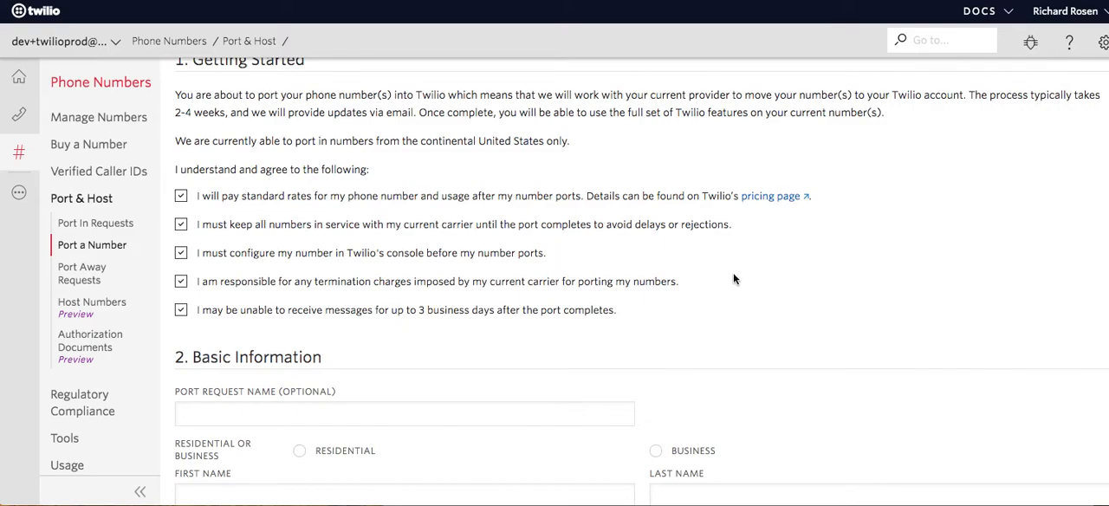
Set the port request's type to Business in the Basic Information section.
{"action": "scroll", "coordinate": [734, 279], "scroll_direction": "down", "scroll_amount": 3}
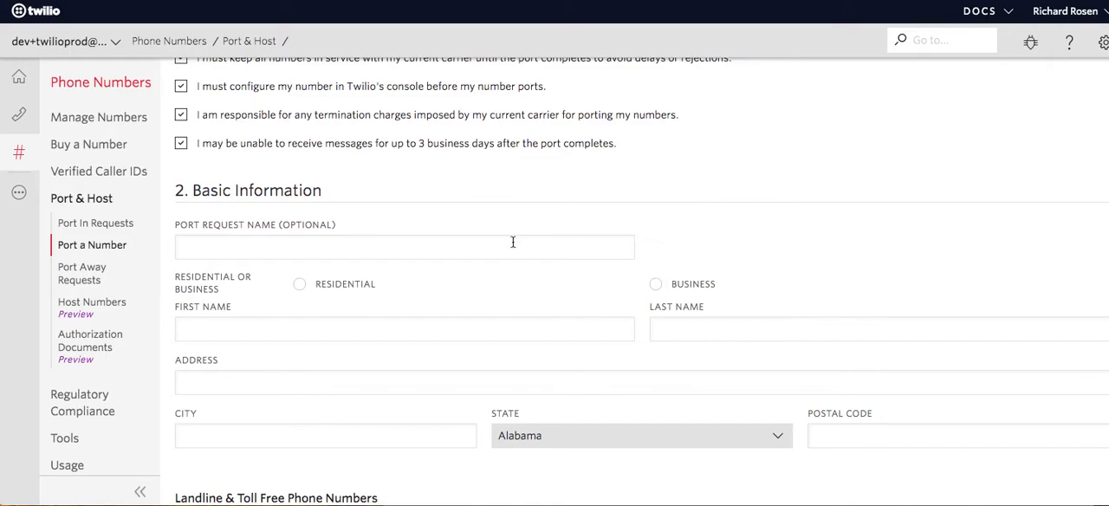
{"action": "left_click", "coordinate": [215, 249]}
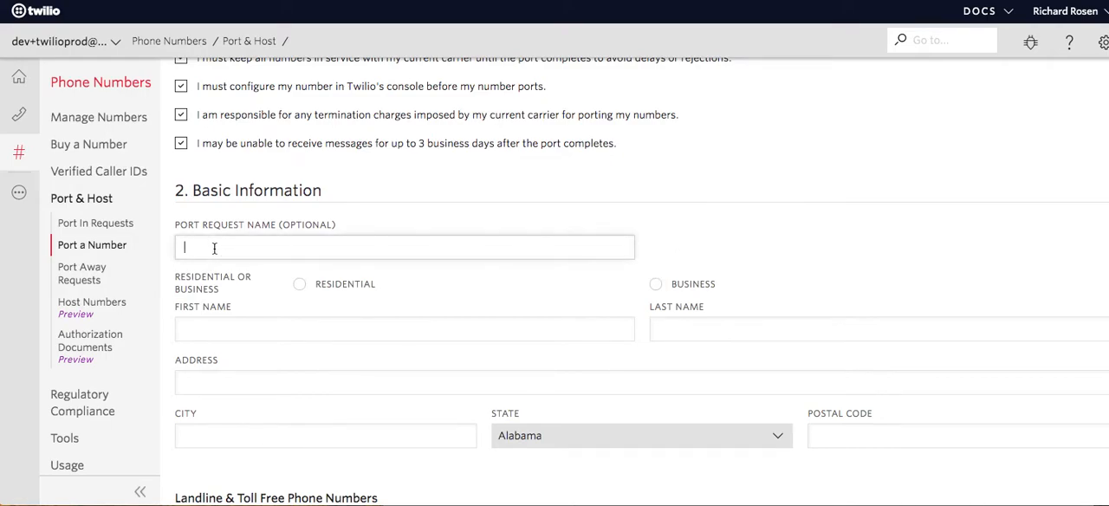
{"action": "left_click", "coordinate": [198, 330]}
{"action": "scroll", "coordinate": [199, 330], "scroll_direction": "down", "scroll_amount": 1}
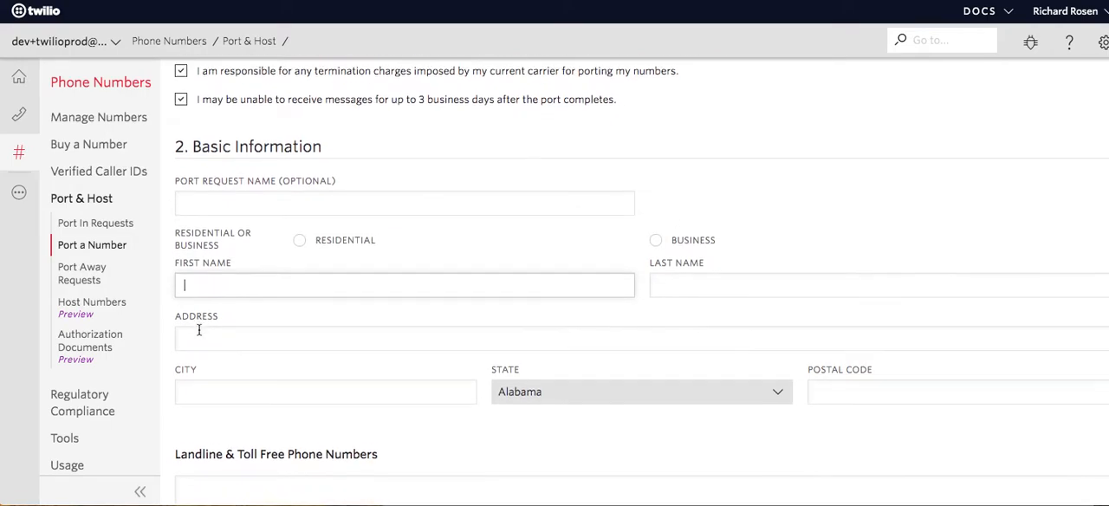
{"action": "left_click", "coordinate": [654, 235]}
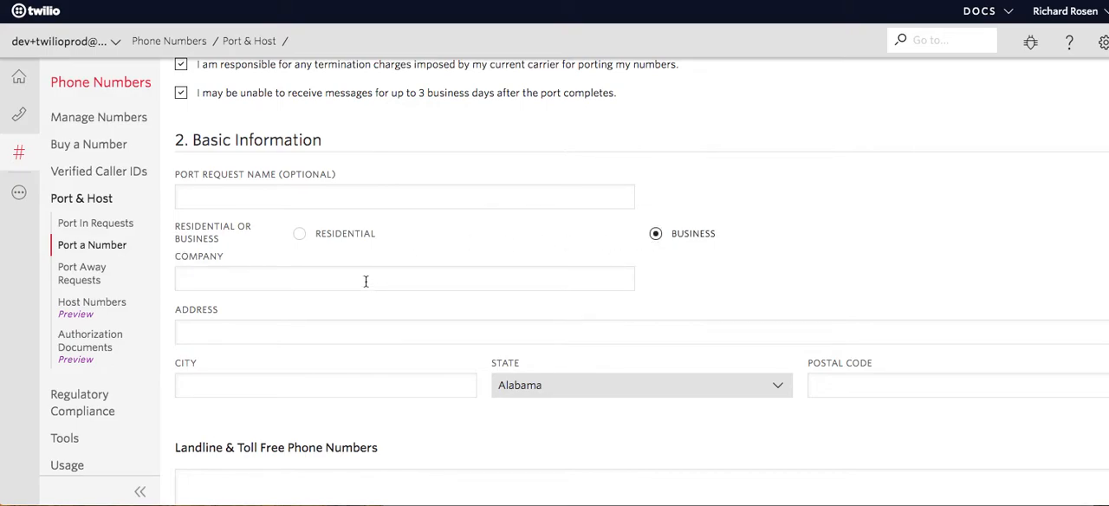
Review the port request form's company, address, landline and toll-free, wireless number and document upload fields.
{"action": "scroll", "coordinate": [365, 282], "scroll_direction": "down", "scroll_amount": 1}
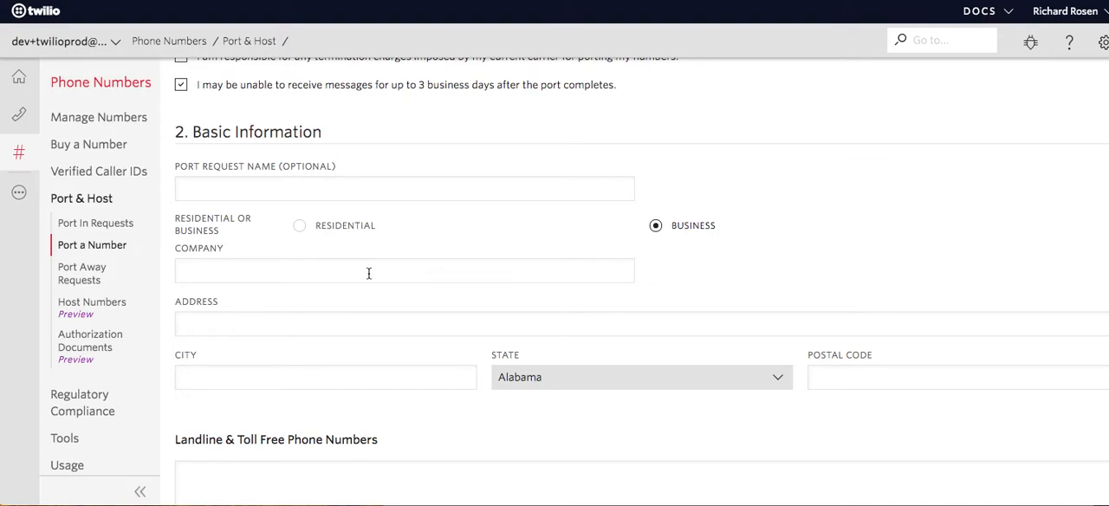
{"action": "scroll", "coordinate": [368, 274], "scroll_direction": "down", "scroll_amount": 5}
{"action": "left_click", "coordinate": [270, 315]}
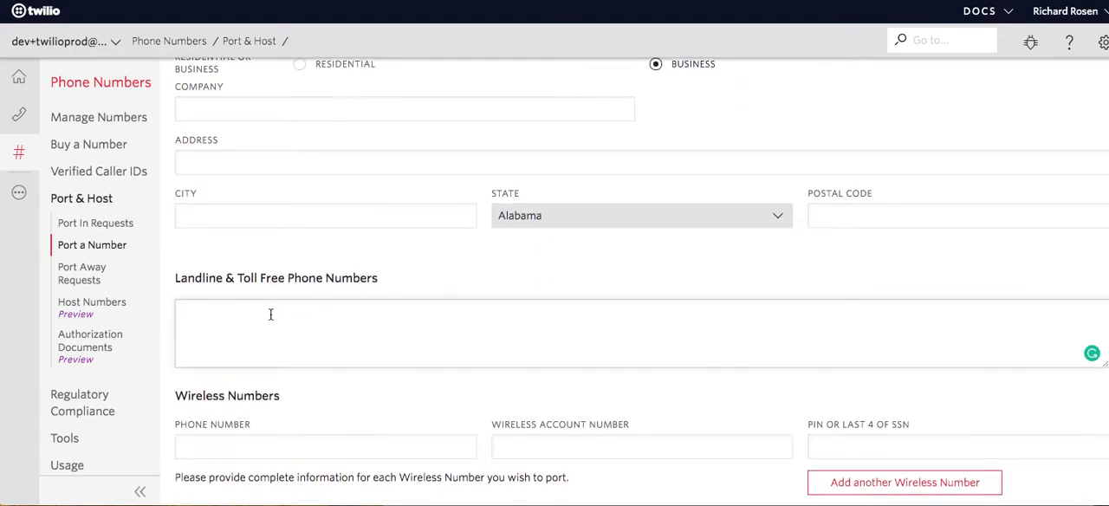
{"action": "scroll", "coordinate": [270, 314], "scroll_direction": "down", "scroll_amount": 5}
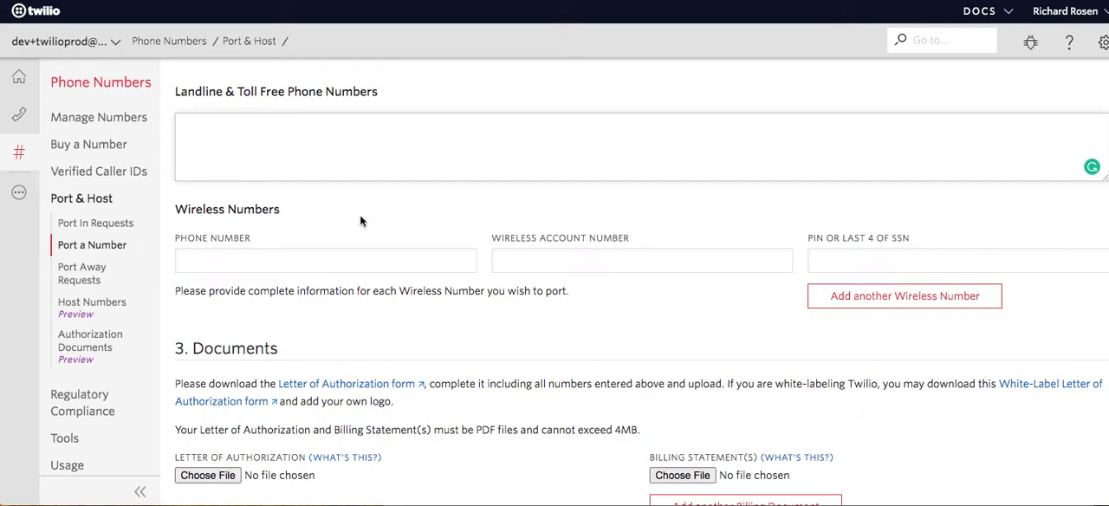
{"action": "scroll", "coordinate": [360, 224], "scroll_direction": "down", "scroll_amount": 3}
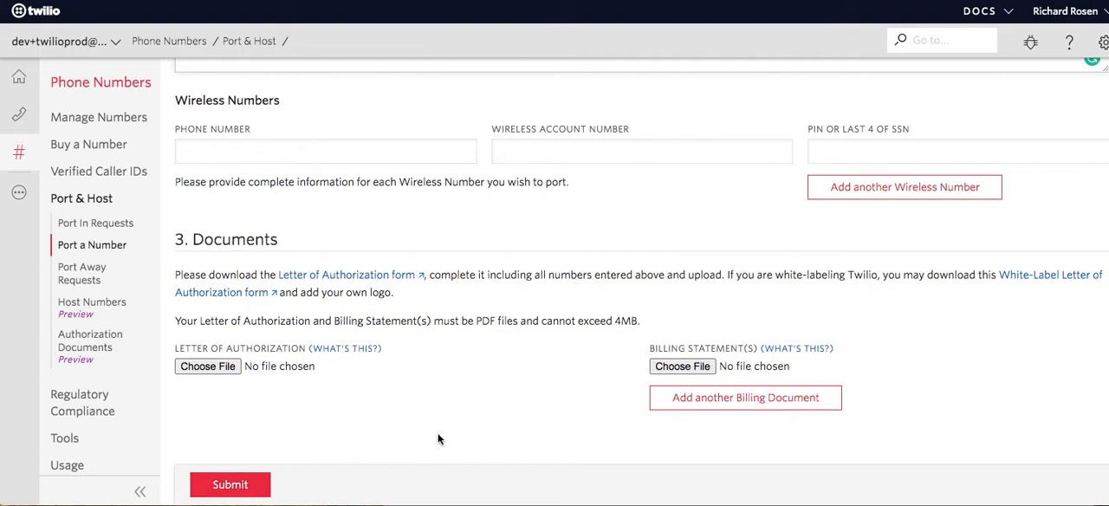
{"action": "scroll", "coordinate": [437, 439], "scroll_direction": "up", "scroll_amount": 3}
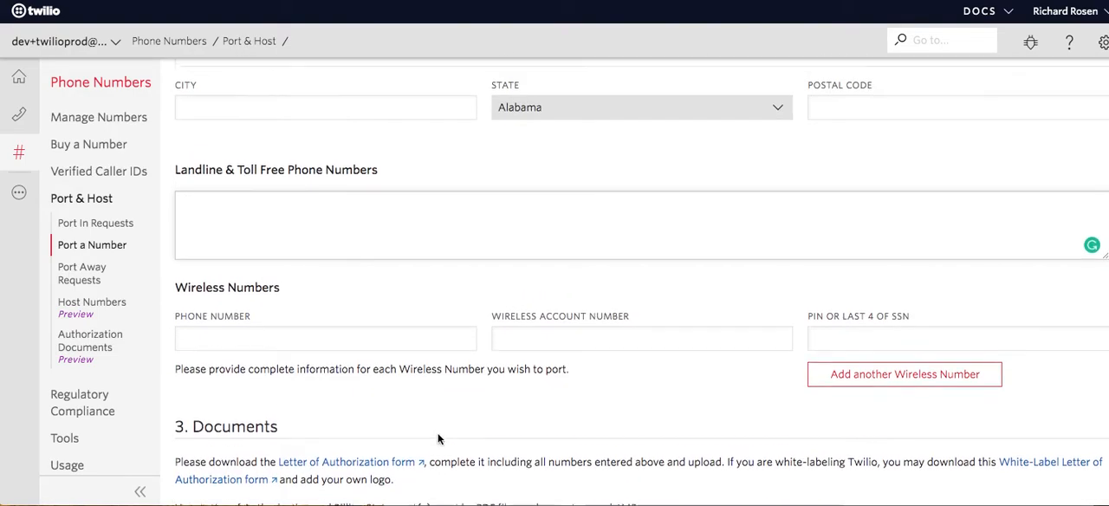
{"action": "left_click", "coordinate": [377, 229]}
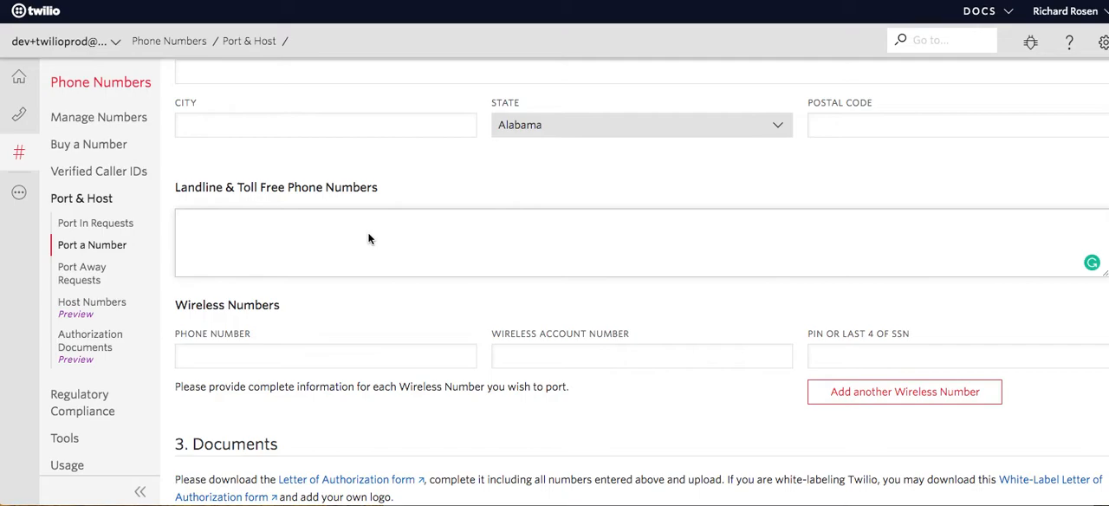
Open Manage Numbers in Twilio, switch to Fastcall Settings and open the Import VoIP Numbers page.
{"action": "left_click", "coordinate": [91, 126]}
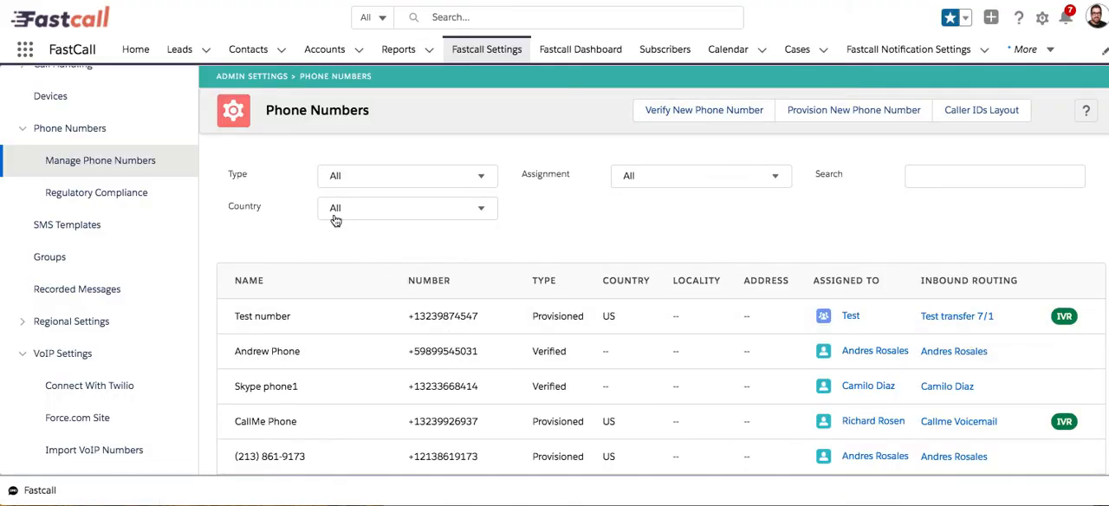
{"action": "scroll", "coordinate": [251, 260], "scroll_direction": "down", "scroll_amount": 4}
{"action": "scroll", "coordinate": [107, 389], "scroll_direction": "down", "scroll_amount": 2}
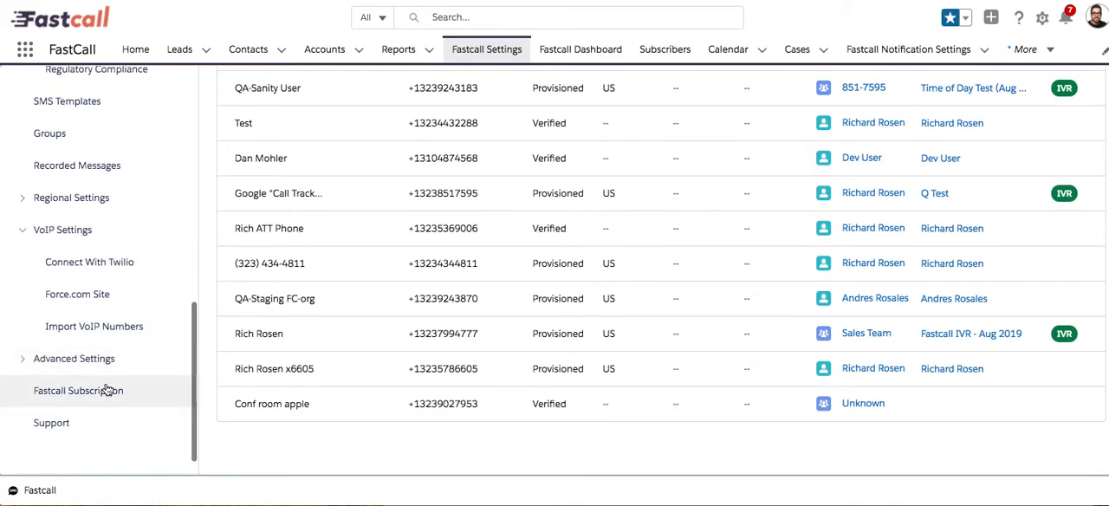
{"action": "left_click", "coordinate": [108, 328]}
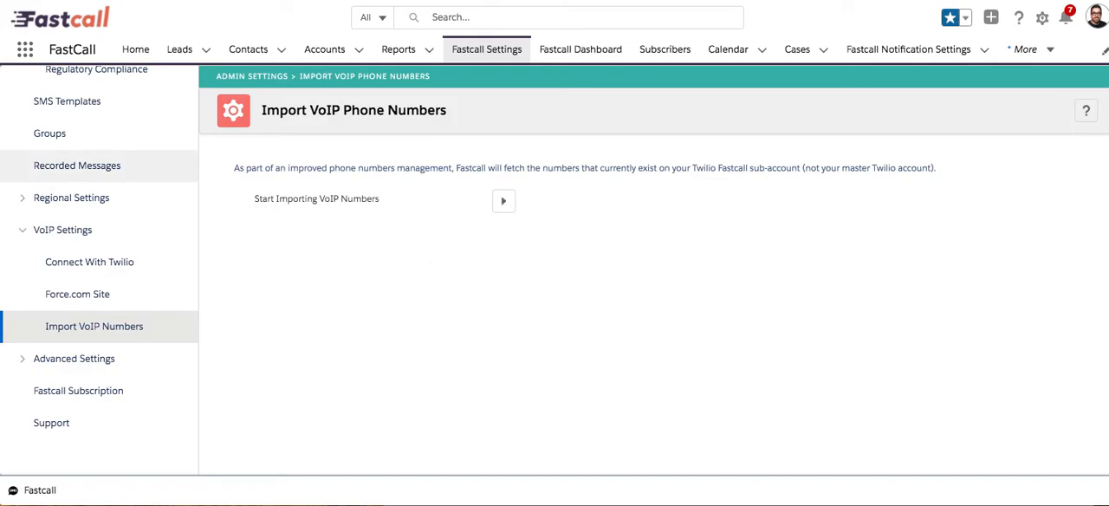
Return to Manage Phone Numbers, open the phone labelled Test number and look through its setup sections.
{"action": "scroll", "coordinate": [87, 239], "scroll_direction": "up", "scroll_amount": 3}
{"action": "left_click", "coordinate": [87, 184]}
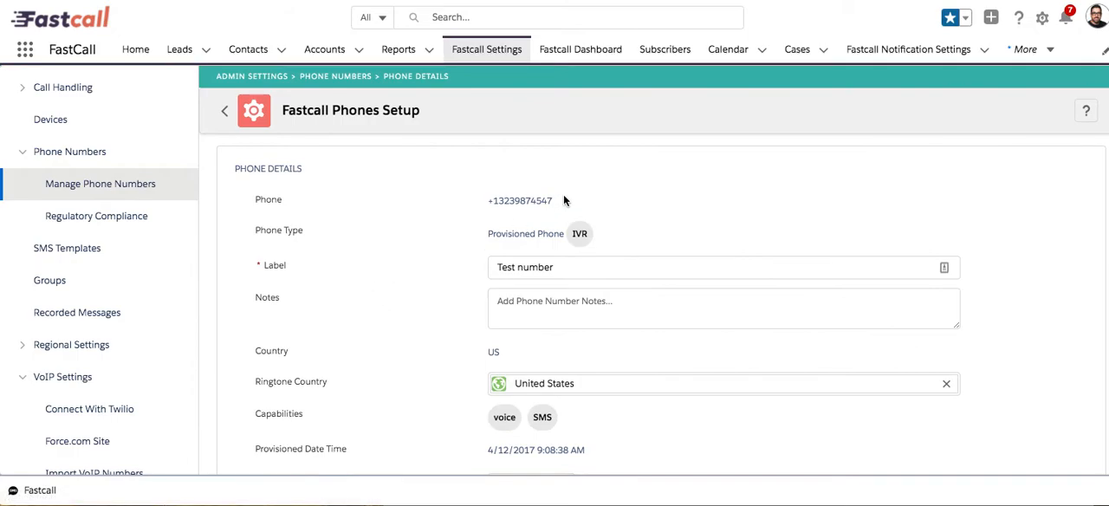
{"action": "scroll", "coordinate": [418, 267], "scroll_direction": "down", "scroll_amount": 1}
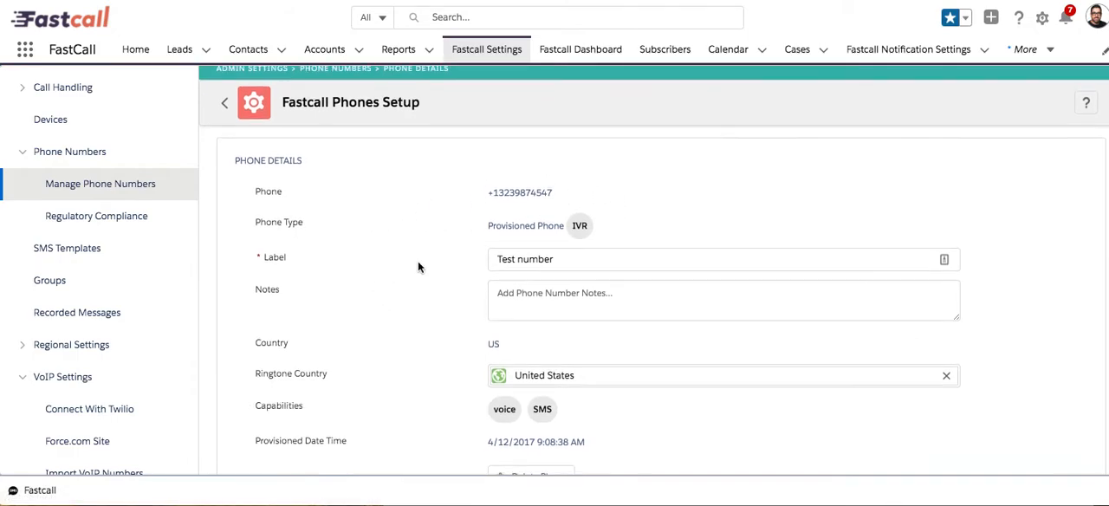
{"action": "scroll", "coordinate": [418, 267], "scroll_direction": "down", "scroll_amount": 2}
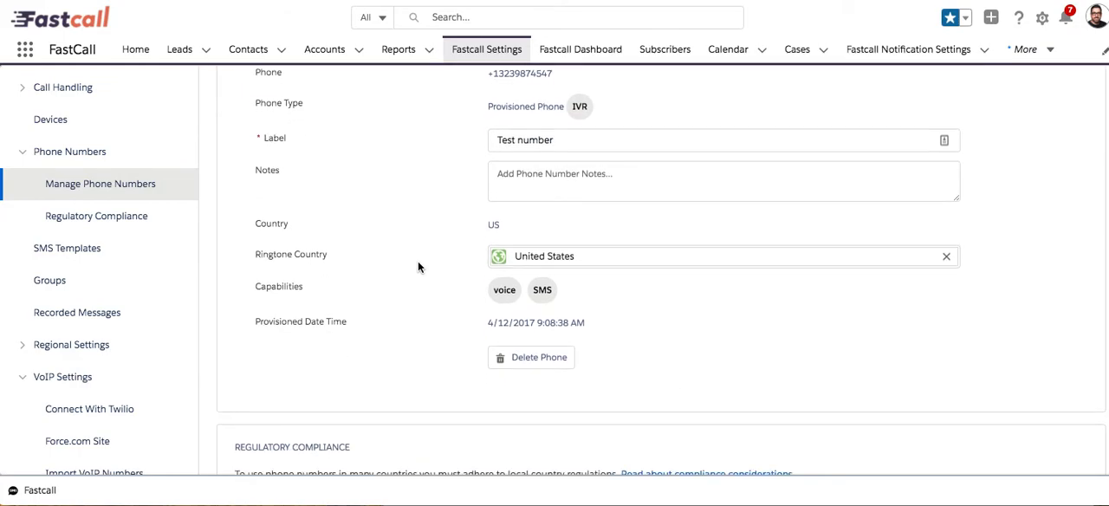
{"action": "scroll", "coordinate": [418, 267], "scroll_direction": "down", "scroll_amount": 3}
{"action": "scroll", "coordinate": [418, 264], "scroll_direction": "down", "scroll_amount": 2}
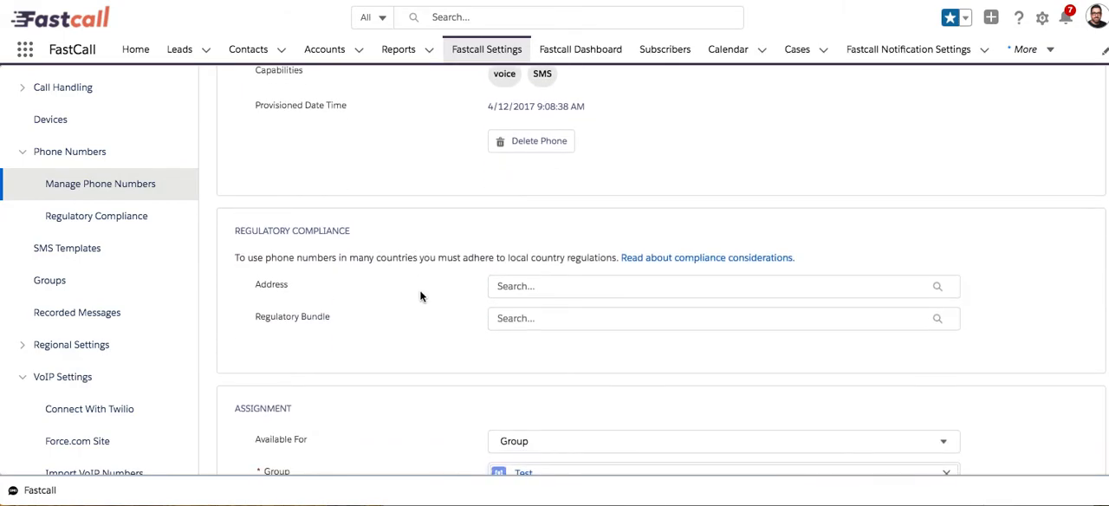
{"action": "scroll", "coordinate": [421, 296], "scroll_direction": "down", "scroll_amount": 3}
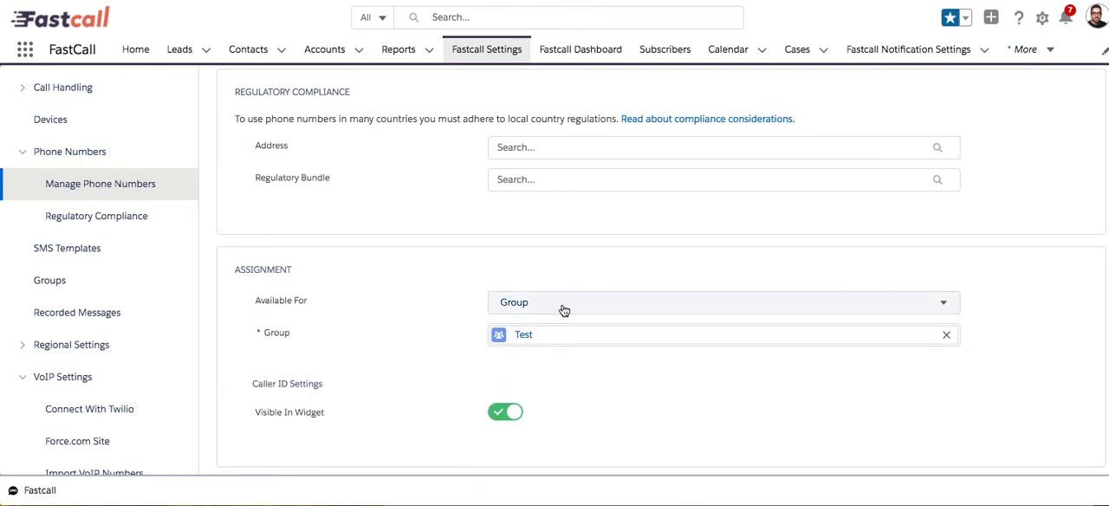
{"action": "scroll", "coordinate": [470, 307], "scroll_direction": "down", "scroll_amount": 6}
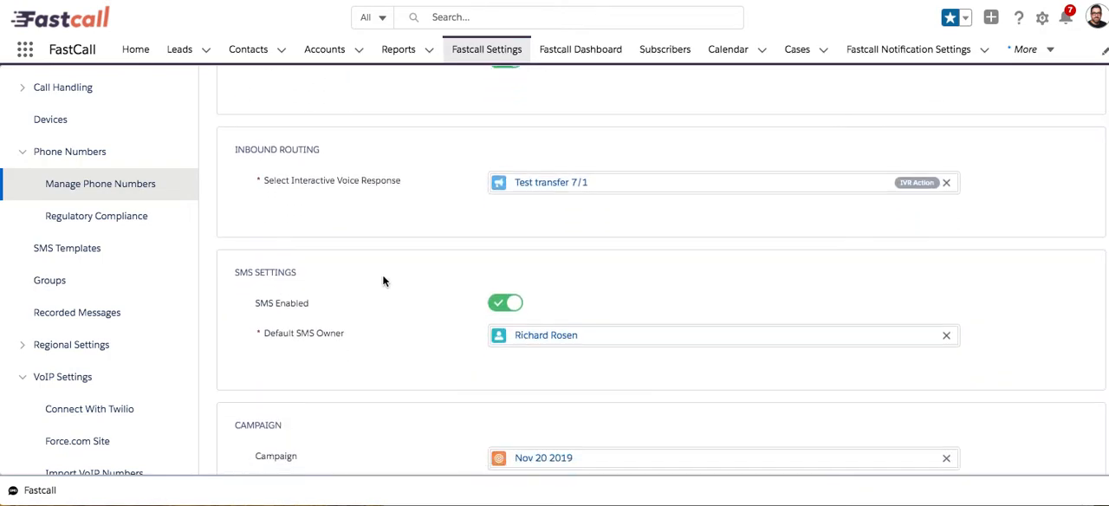
Examine the test number's group assignment, inbound IVR routing, SMS settings and campaign.
{"action": "scroll", "coordinate": [340, 217], "scroll_direction": "up", "scroll_amount": 5}
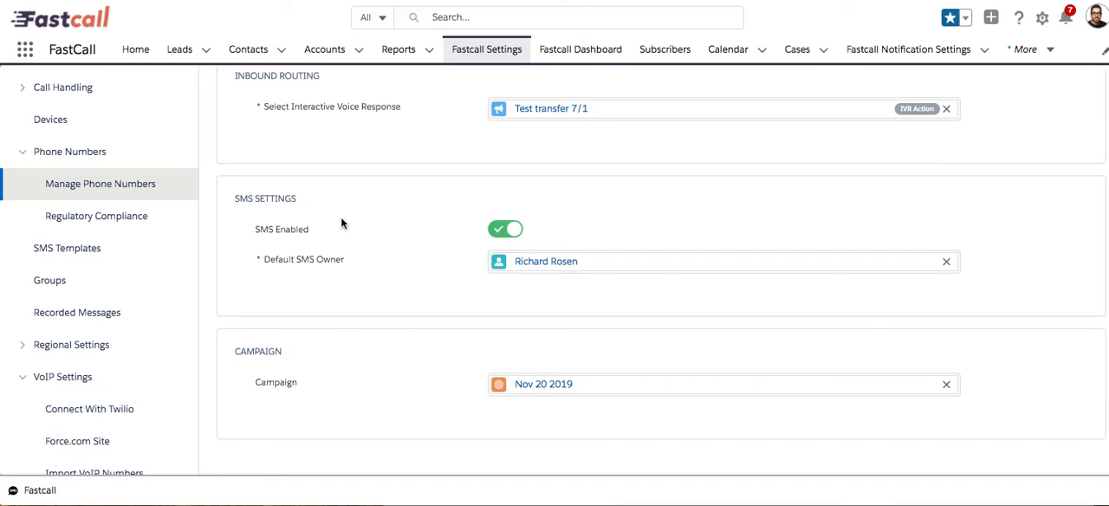
{"action": "scroll", "coordinate": [342, 222], "scroll_direction": "up", "scroll_amount": 5}
{"action": "scroll", "coordinate": [341, 223], "scroll_direction": "down", "scroll_amount": 3}
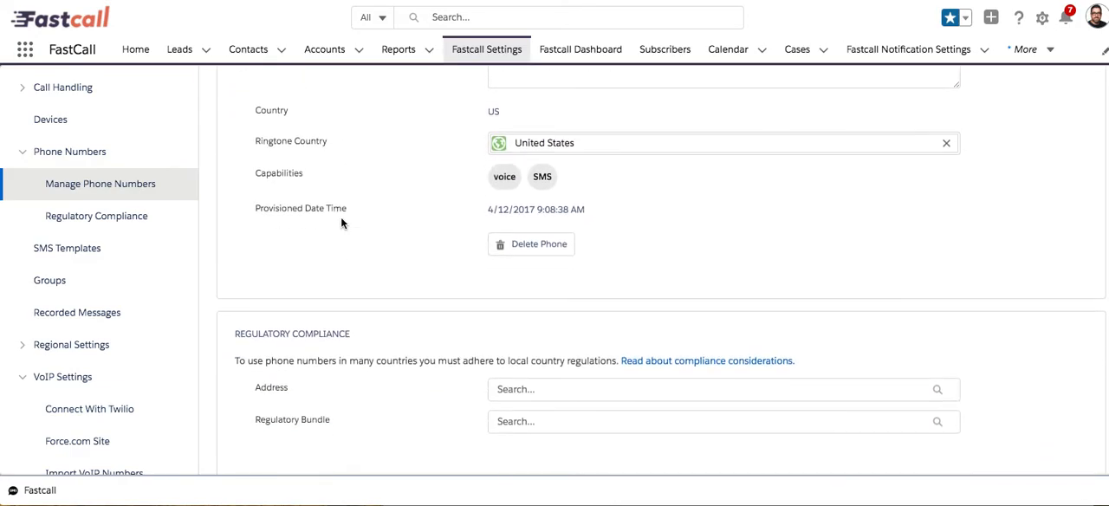
{"action": "scroll", "coordinate": [347, 225], "scroll_direction": "down", "scroll_amount": 3}
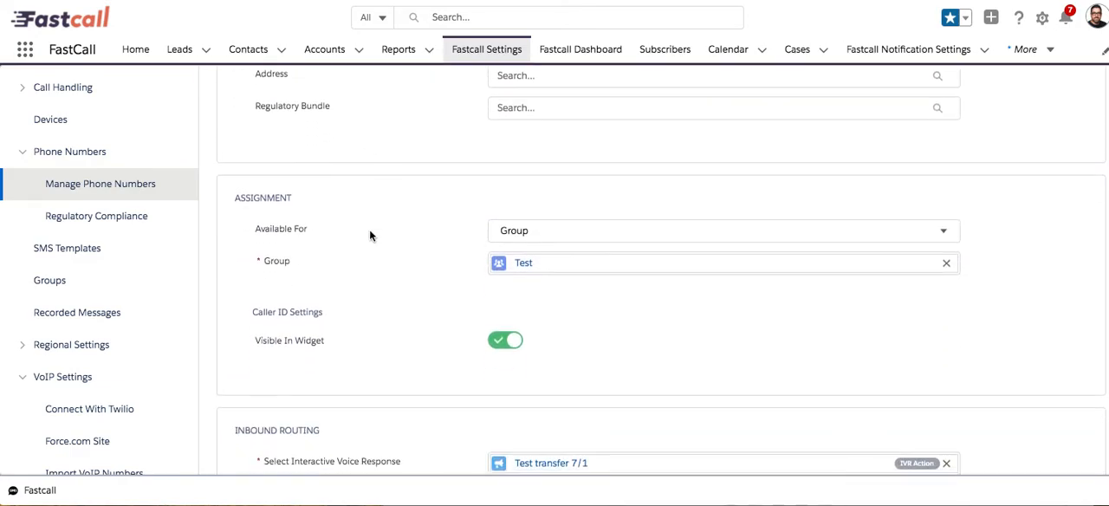
{"action": "scroll", "coordinate": [411, 228], "scroll_direction": "down", "scroll_amount": 3}
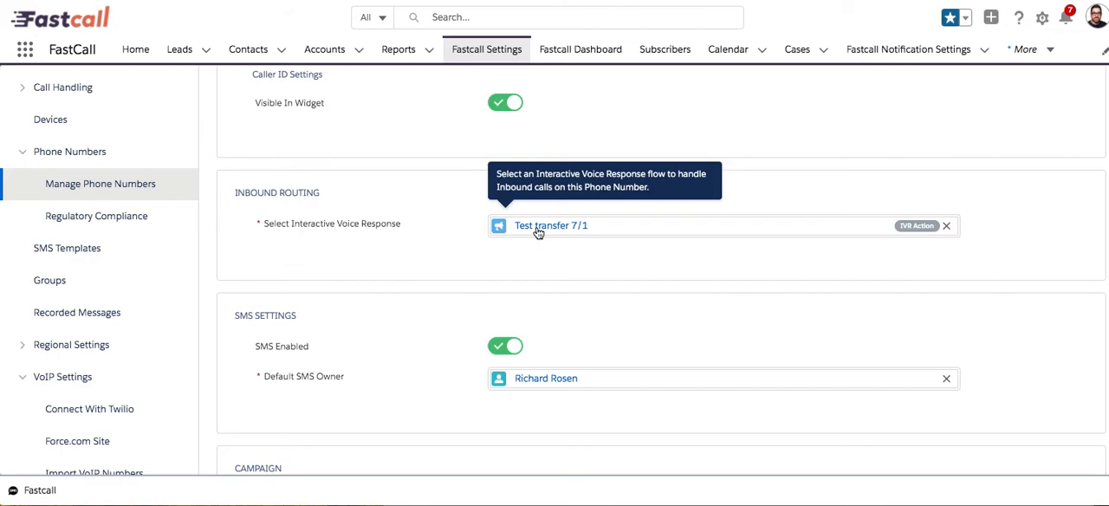
{"action": "scroll", "coordinate": [446, 219], "scroll_direction": "down", "scroll_amount": 2}
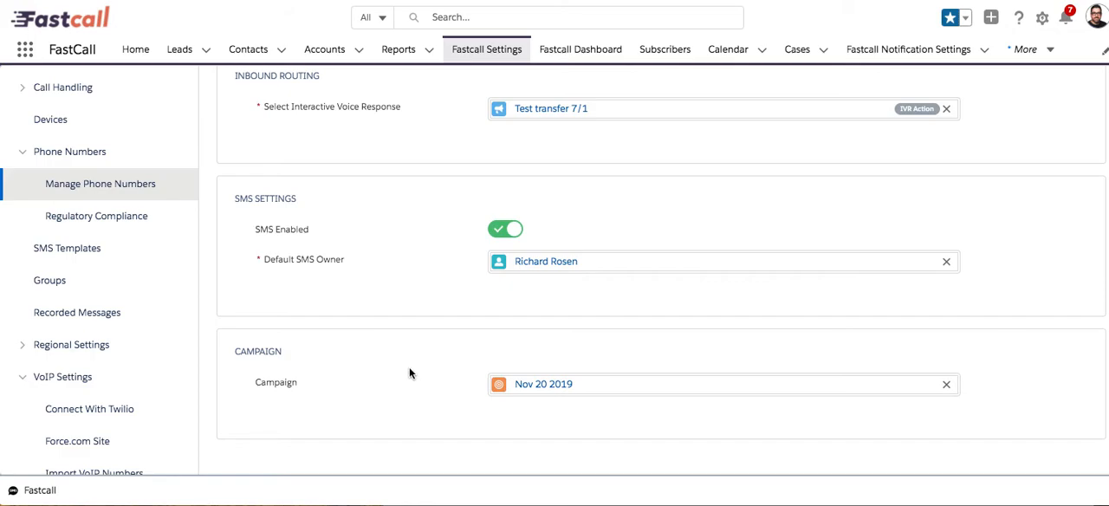
Open the personal Inbound Settings and check the inbound routing for the current user.
{"action": "scroll", "coordinate": [367, 301], "scroll_direction": "up", "scroll_amount": 10}
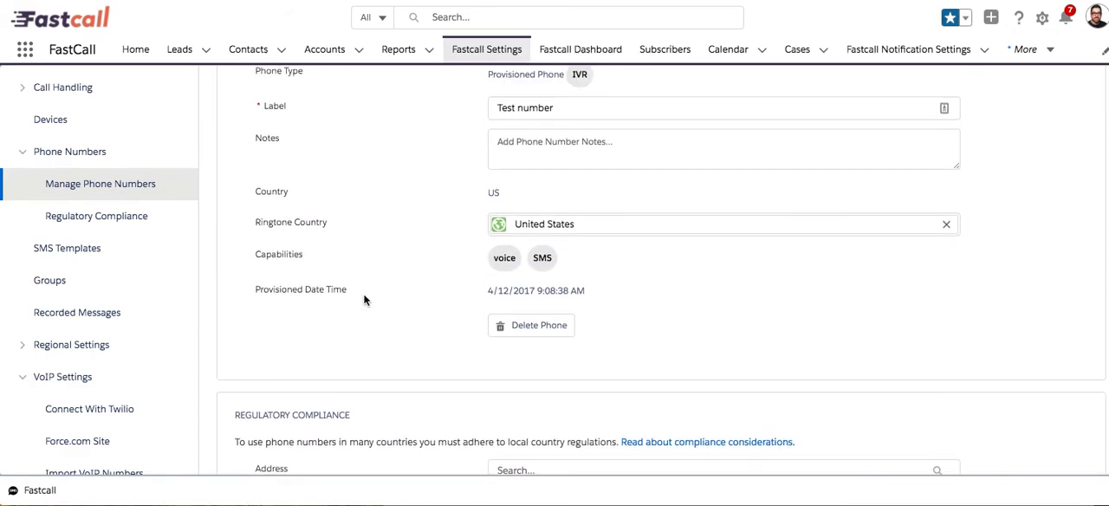
{"action": "scroll", "coordinate": [69, 119], "scroll_direction": "up", "scroll_amount": 5}
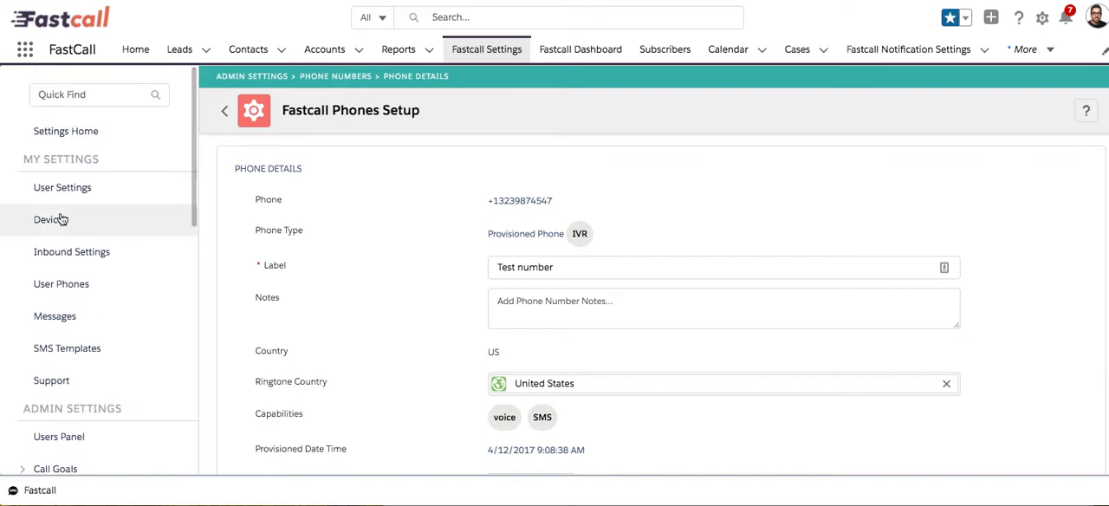
{"action": "left_click", "coordinate": [79, 260]}
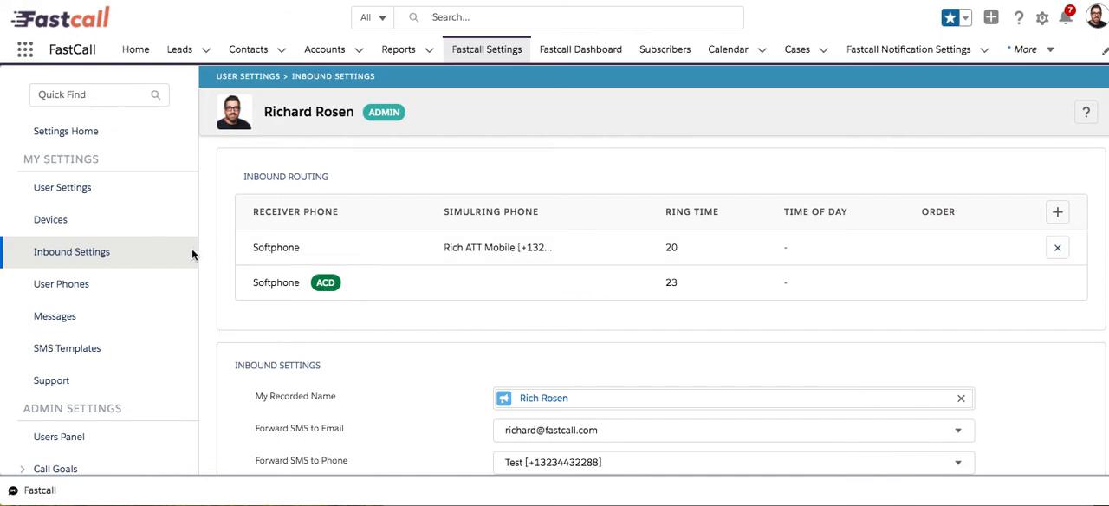
{"action": "scroll", "coordinate": [163, 272], "scroll_direction": "down", "scroll_amount": 5}
{"action": "left_click", "coordinate": [104, 399]}
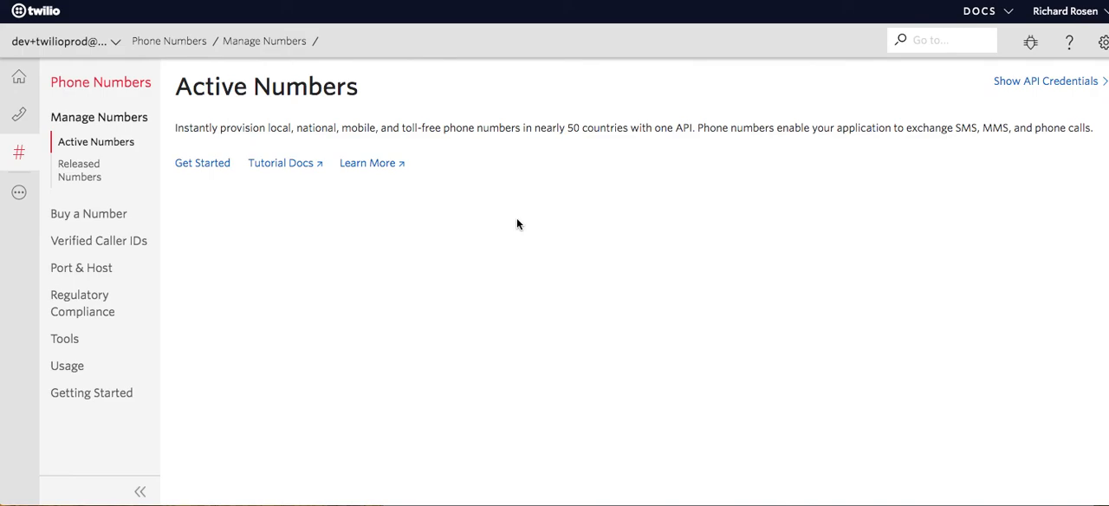
Open Twilio's Port In Requests under Port & Host, and search Google in a new tab for "port phones twilio".
{"action": "left_click", "coordinate": [78, 269]}
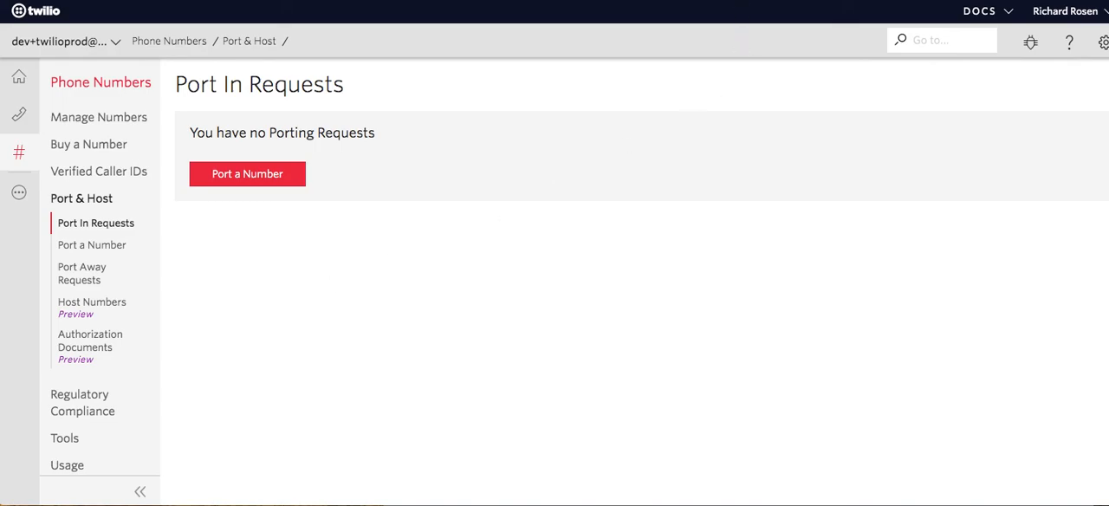
{"action": "key", "text": "super+t"}
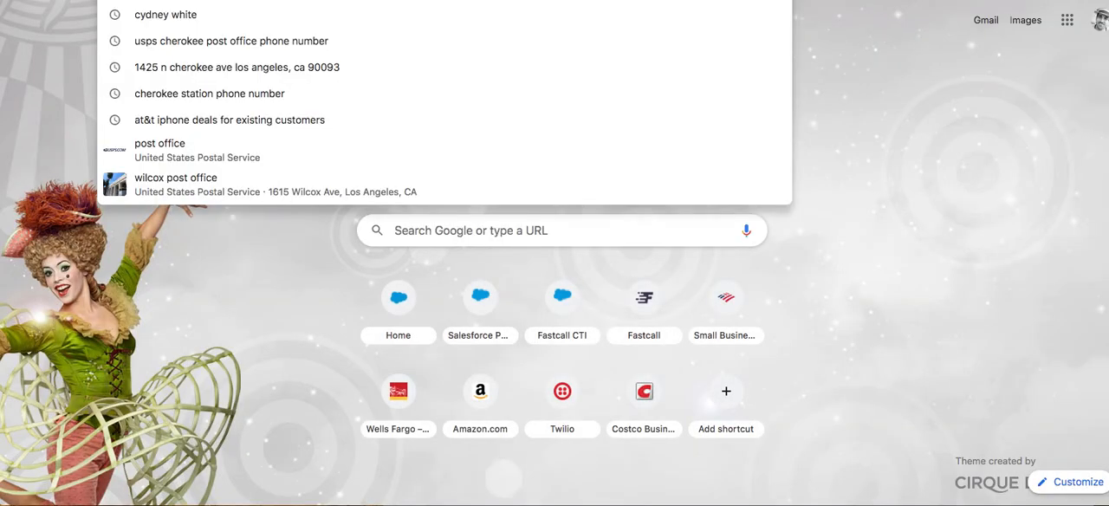
{"action": "type", "text": "port"}
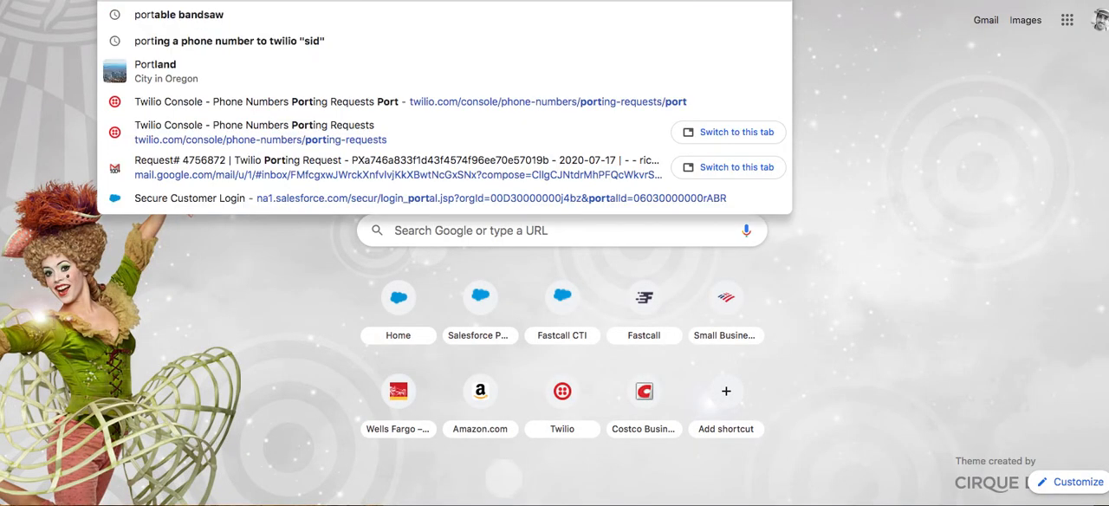
{"action": "type", "text": " phones"}
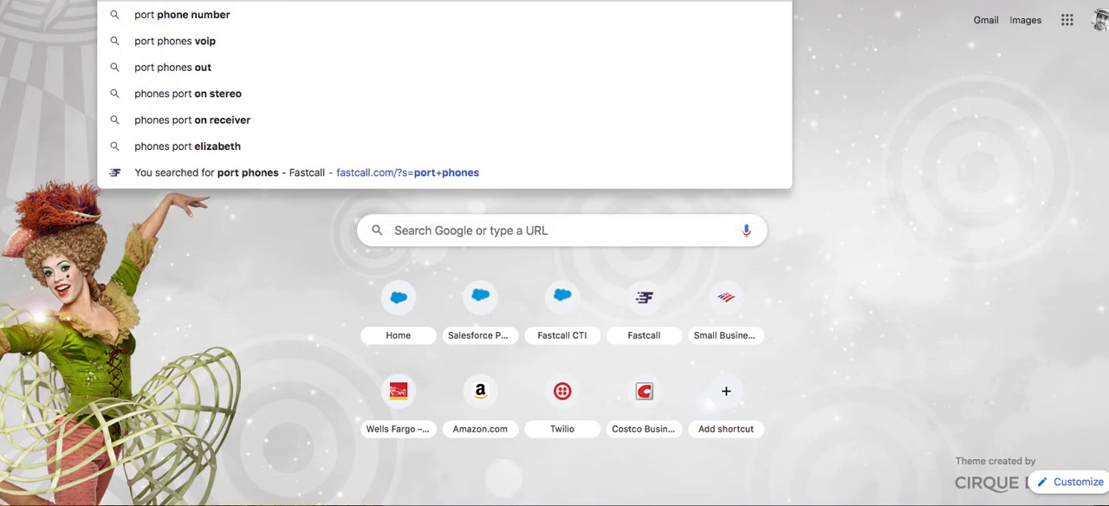
{"action": "key", "text": "Return"}
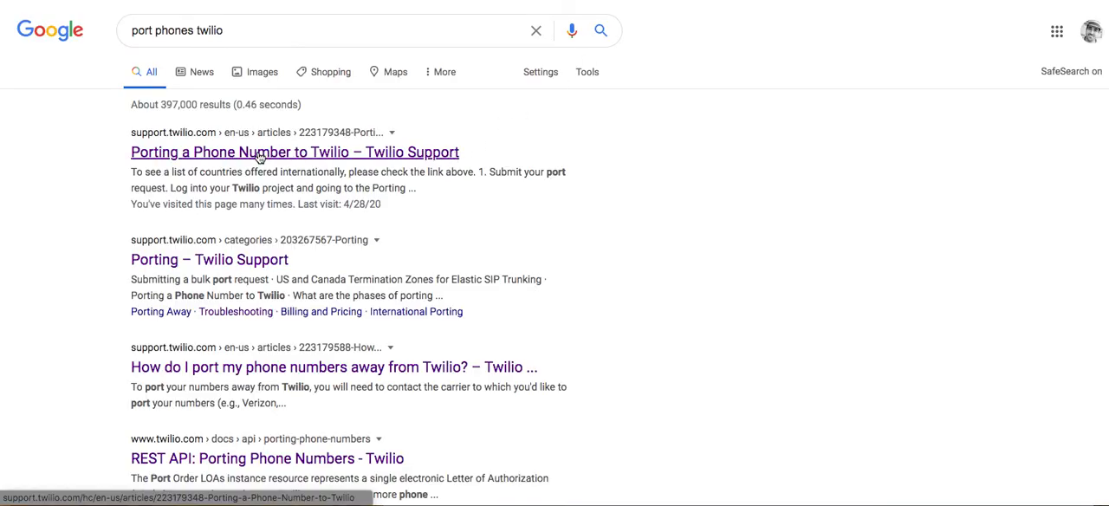
Open the Twilio Support article "Porting a Phone Number to Twilio" and skim its process description and port request requirements.
{"action": "left_click", "coordinate": [258, 153]}
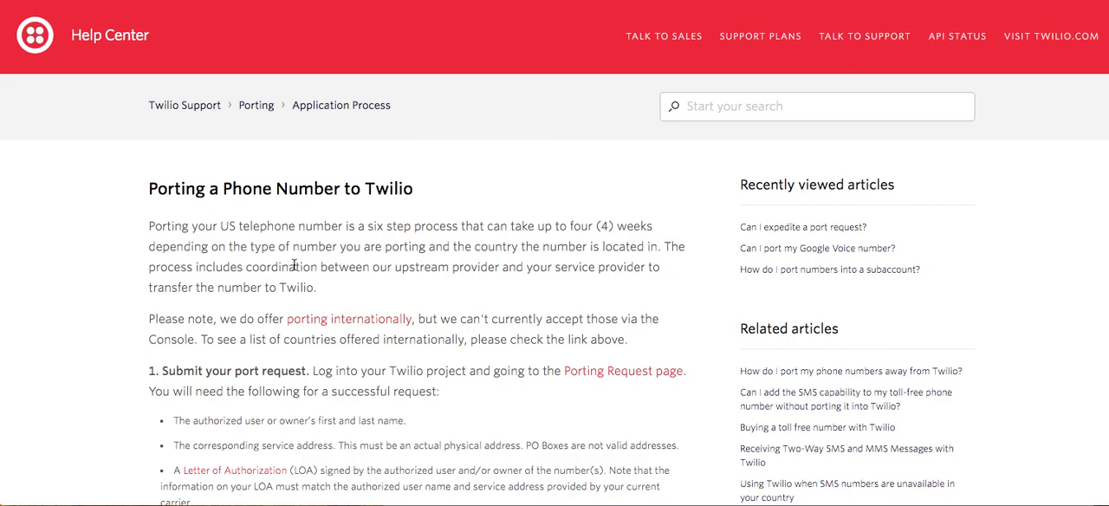
{"action": "scroll", "coordinate": [254, 266], "scroll_direction": "down", "scroll_amount": 3}
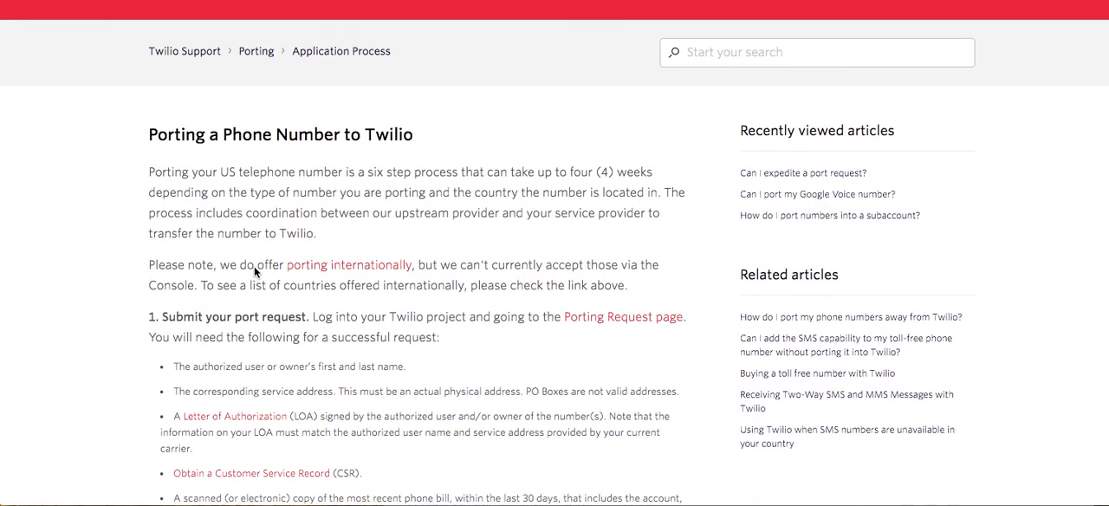
{"action": "scroll", "coordinate": [254, 266], "scroll_direction": "down", "scroll_amount": 15}
{"action": "scroll", "coordinate": [254, 266], "scroll_direction": "up", "scroll_amount": 5}
{"action": "scroll", "coordinate": [254, 270], "scroll_direction": "up", "scroll_amount": 10}
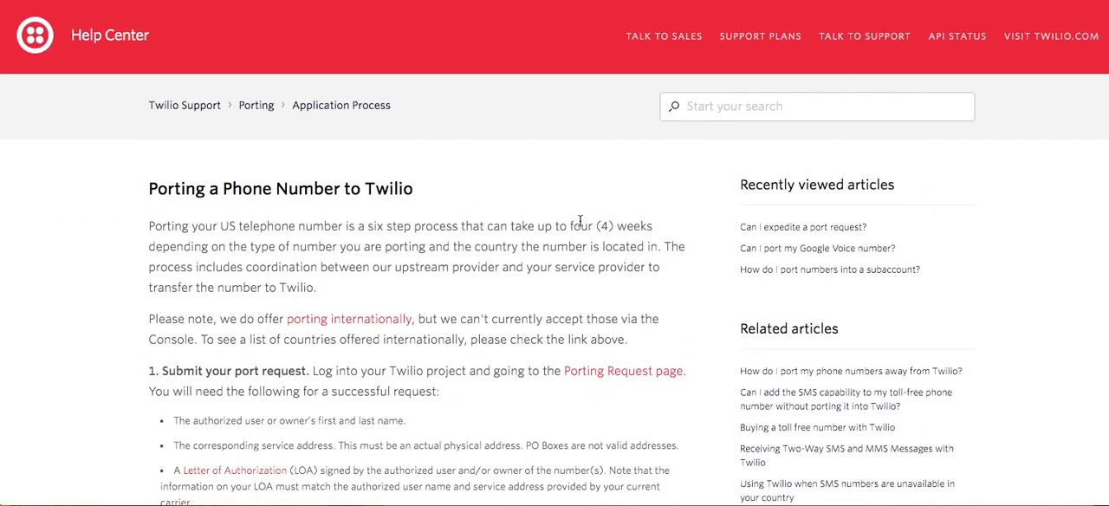